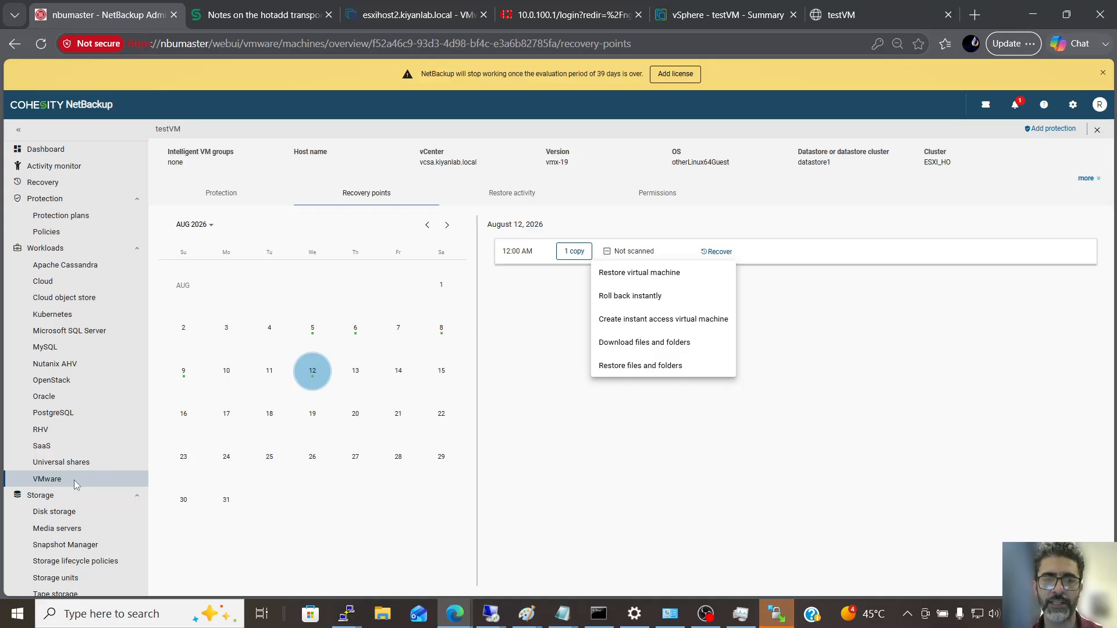
Step: Open the vmware_hotadd policy for editing and show its VMware backup host and transport mode settings
left_click(59, 483)
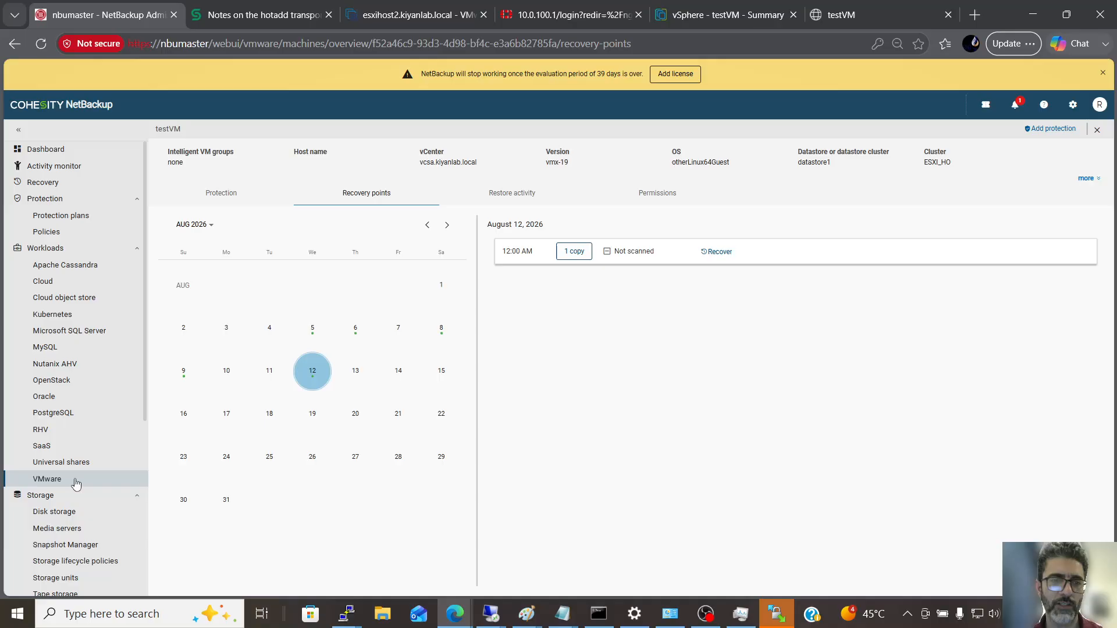
left_click(54, 236)
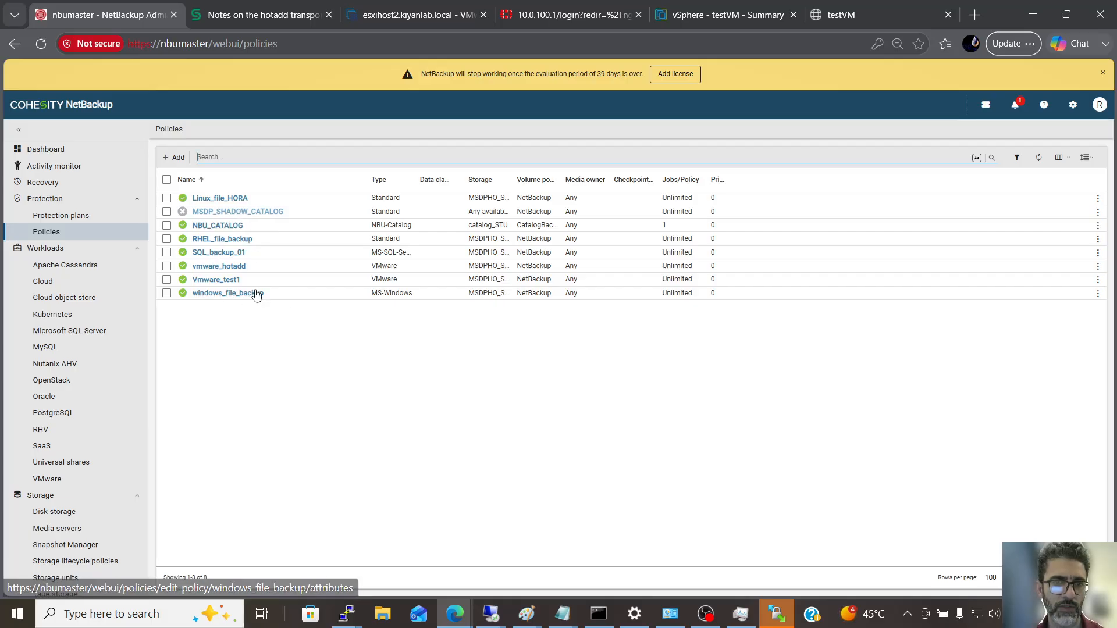
left_click(227, 267)
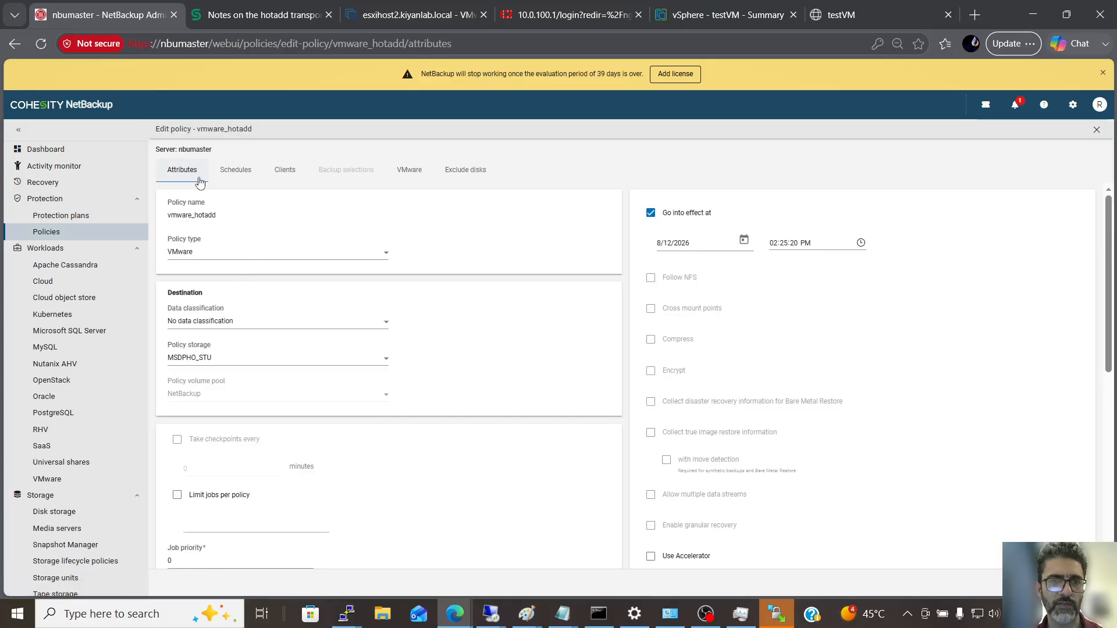
left_click(414, 173)
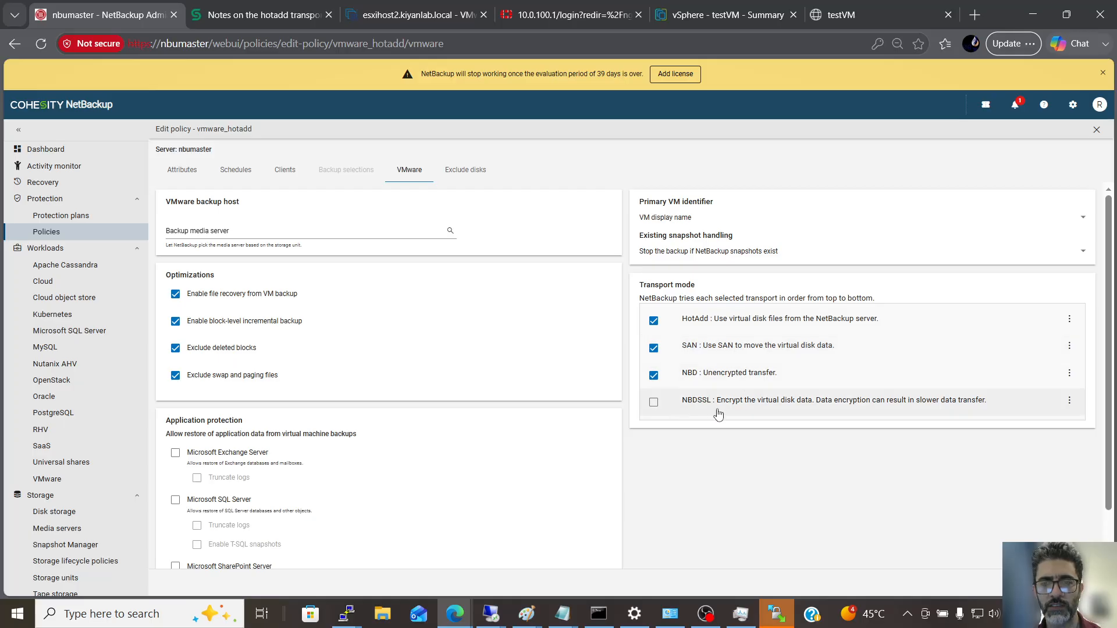
Step: Move the HotAdd transport mode below SAN in the order of preference and return it to first place
left_click(1069, 320)
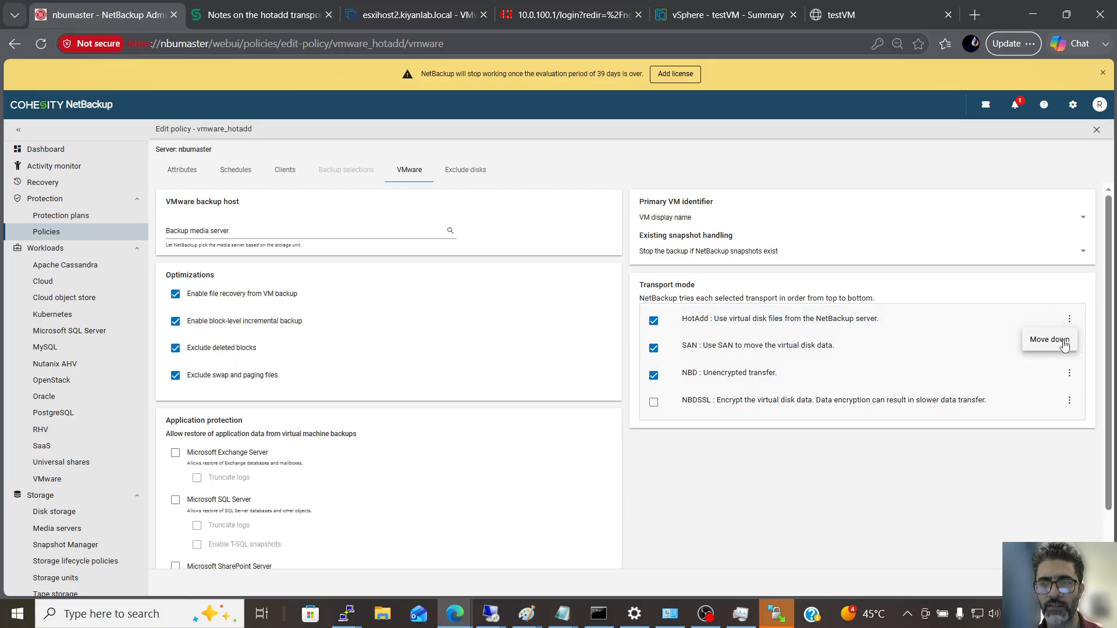
left_click(1056, 340)
left_click_drag(833, 351, 835, 330)
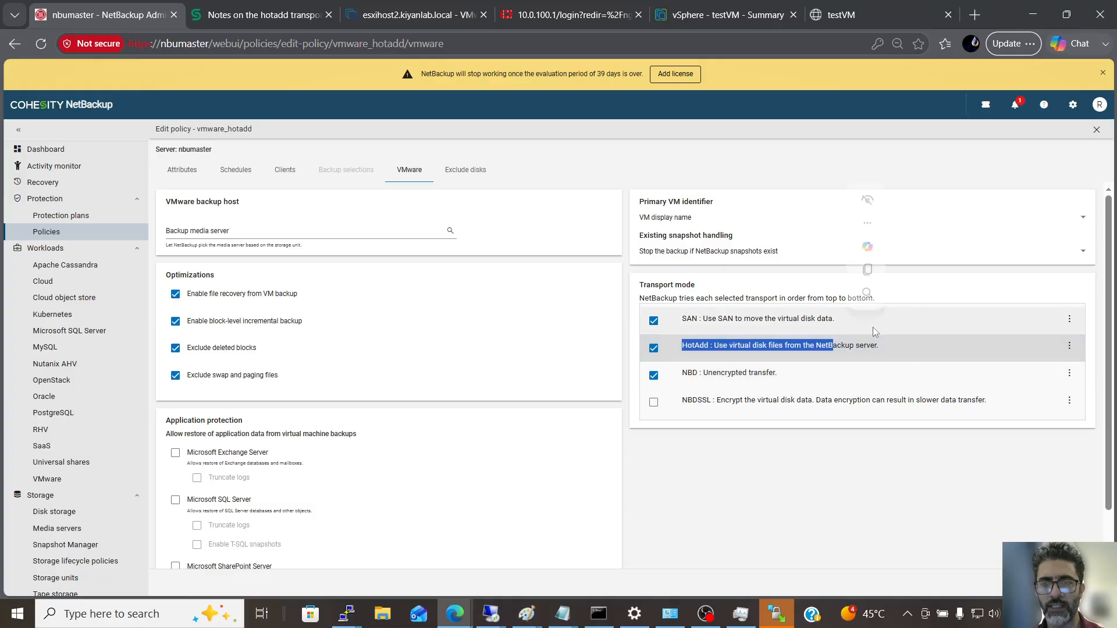
left_click(1069, 347)
left_click(1041, 369)
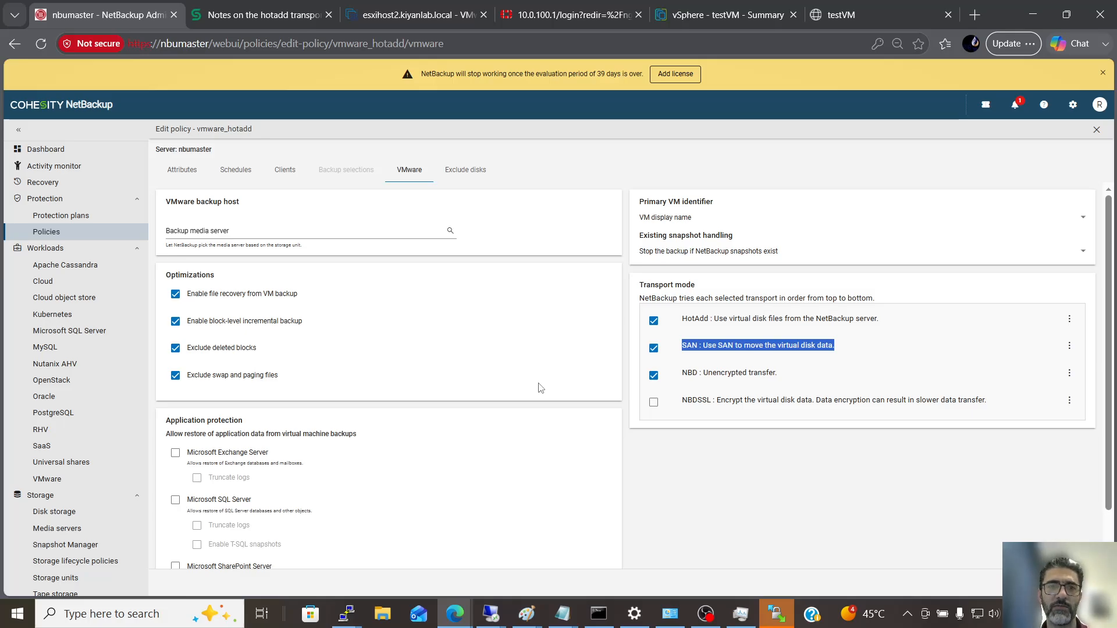
Step: Read the Cohesity notes on the hotadd transport mode, highlighting the IDE disk limitation, and view the ESXi host's virtual machines
left_click(259, 17)
scroll(414, 243, "up", 4)
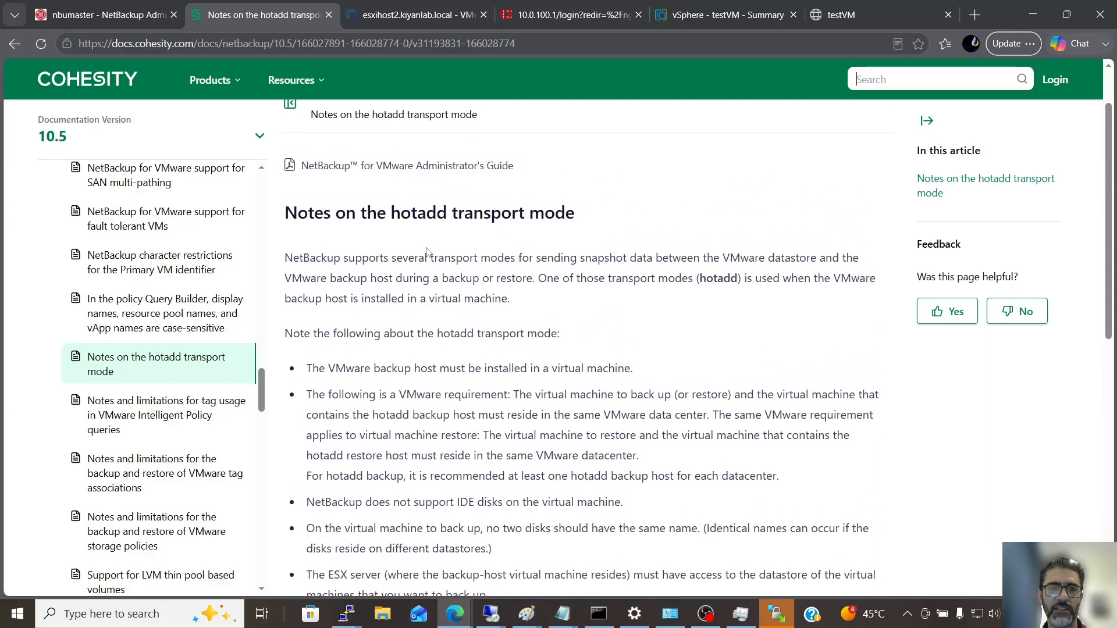
scroll(410, 237, "down", 4)
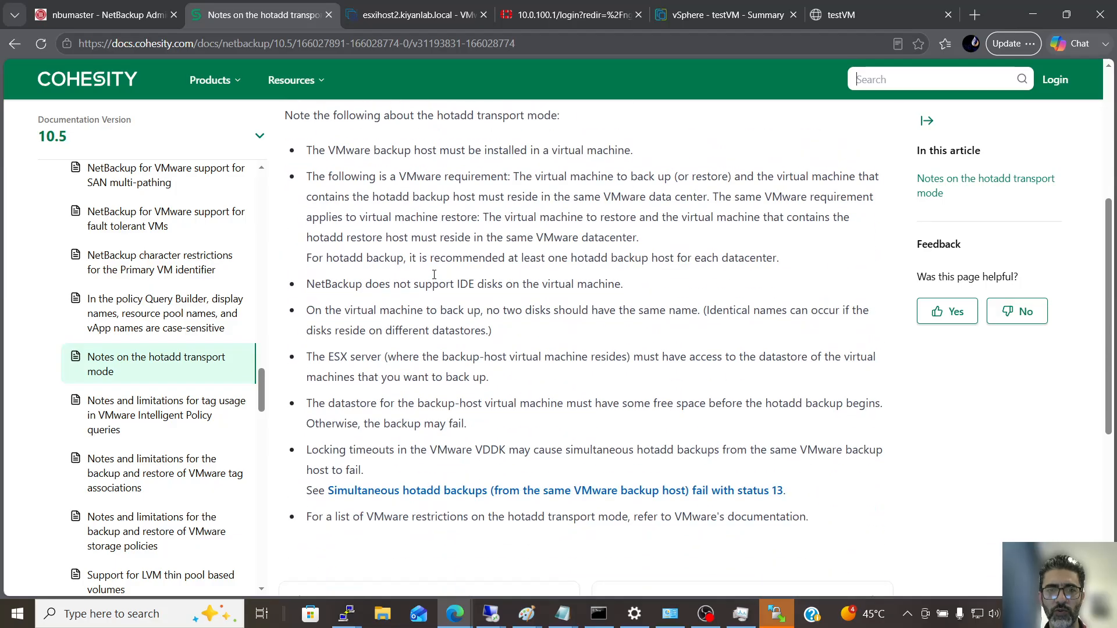
scroll(435, 278, "down", 1)
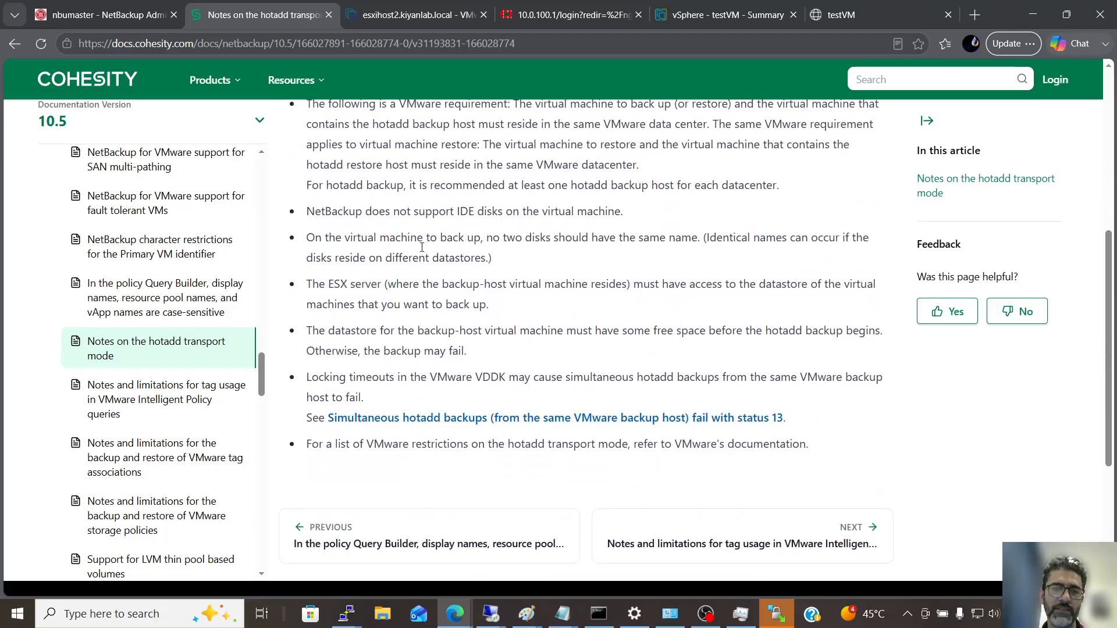
left_click_drag(310, 210, 621, 221)
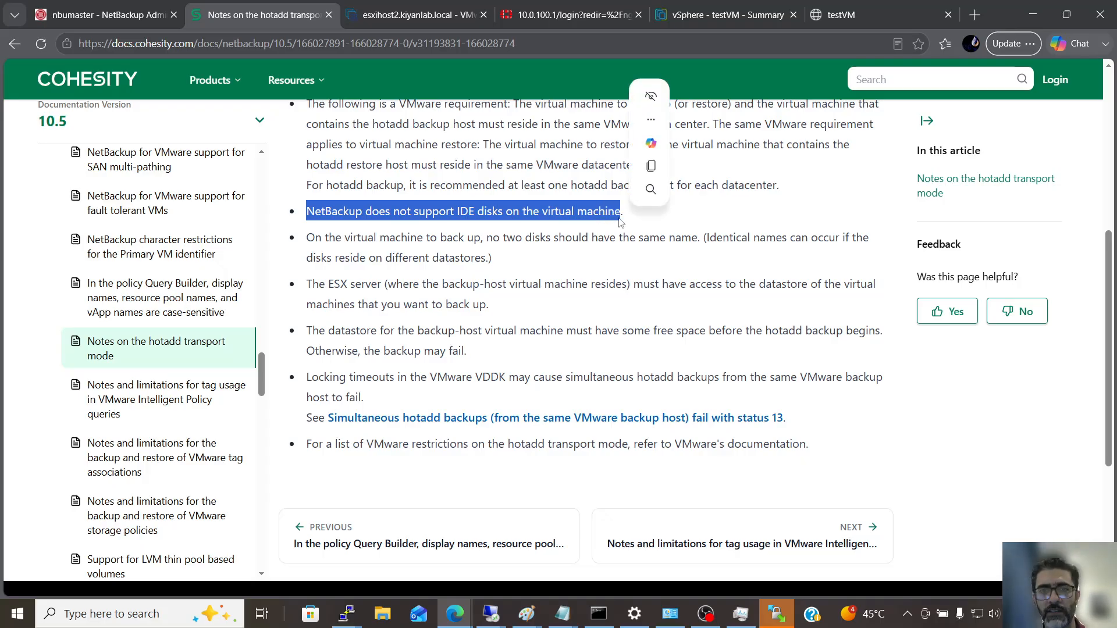
left_click(455, 187)
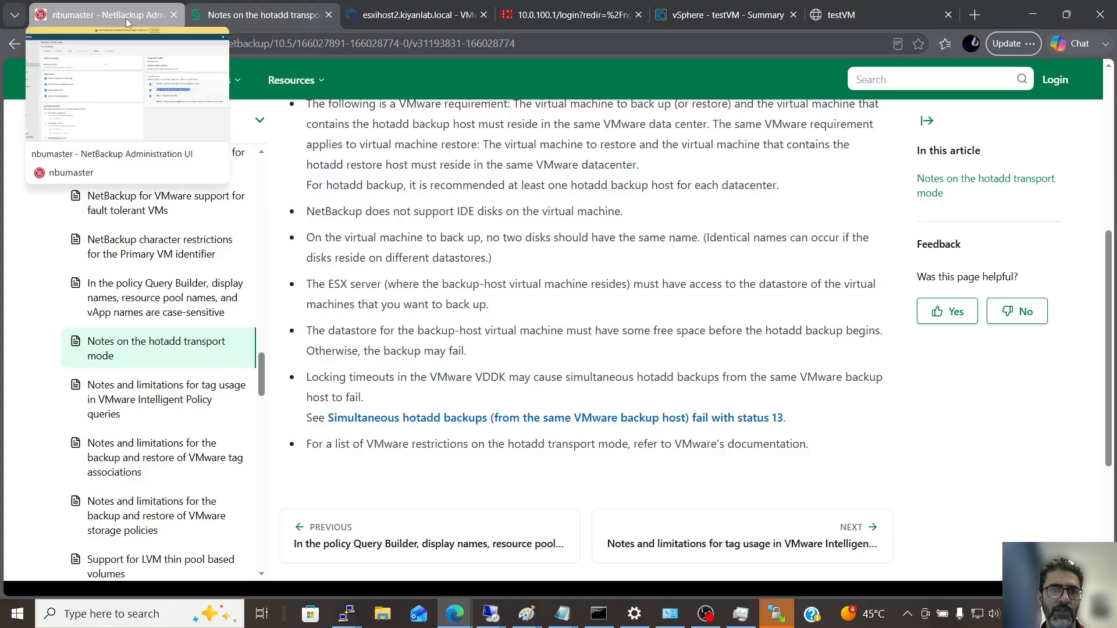
left_click(365, 16)
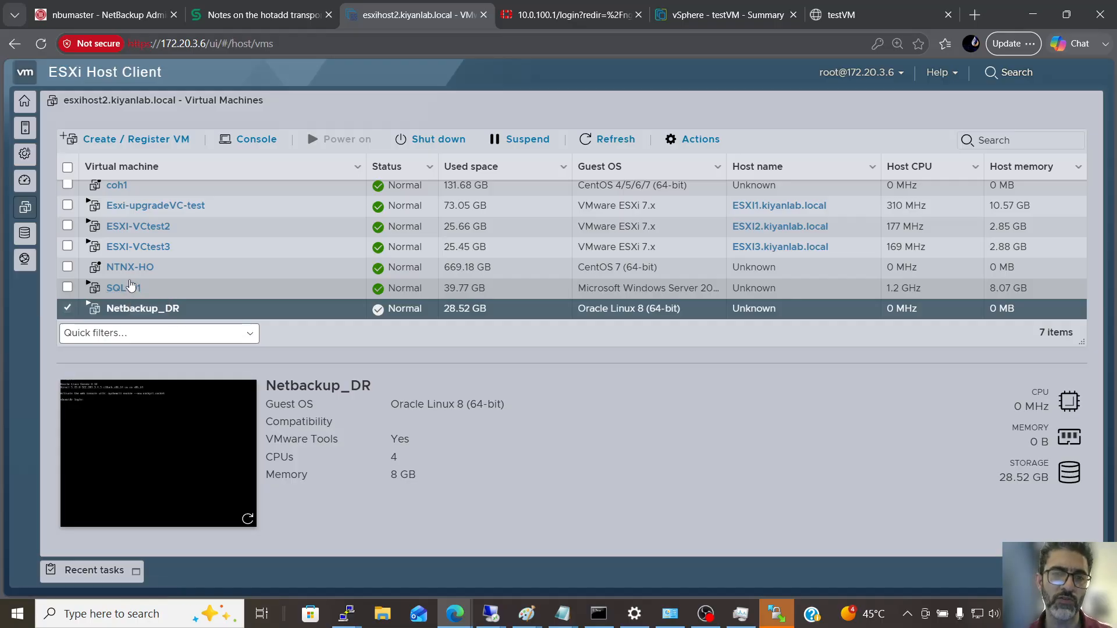
Step: Return to the NetBackup web UI, reopen the vmware_hotadd policy and view its clients
left_click(96, 15)
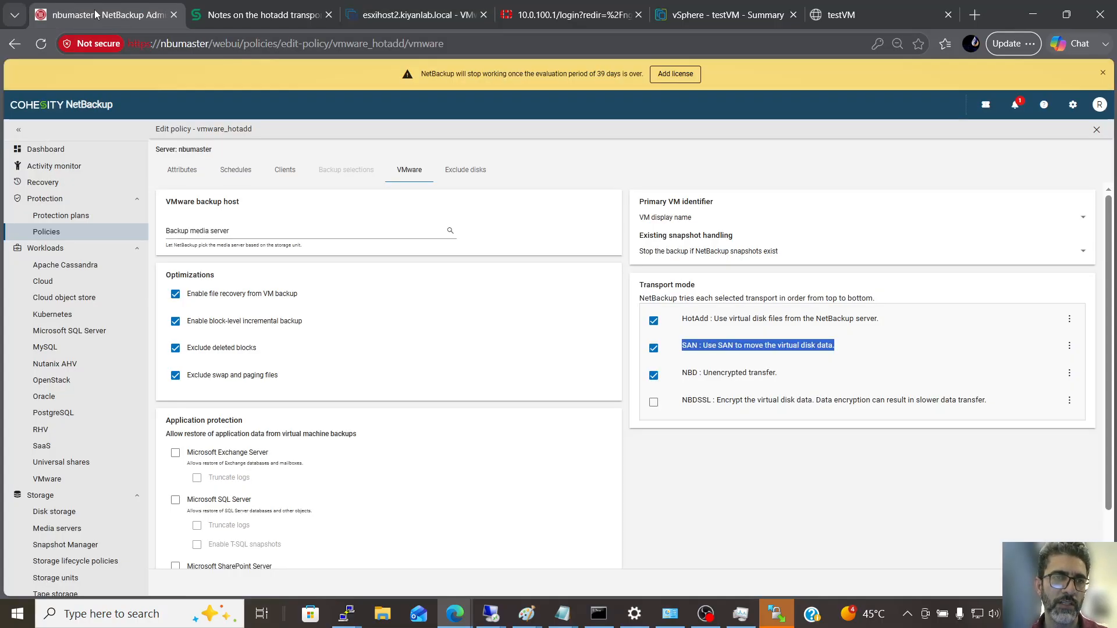
left_click(51, 232)
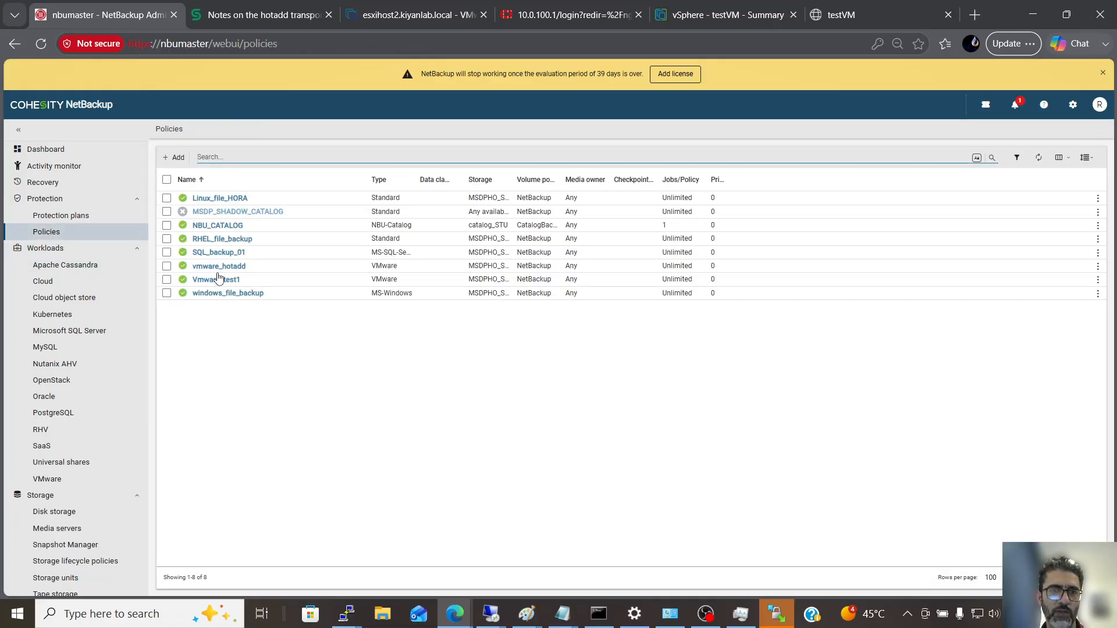
left_click(222, 268)
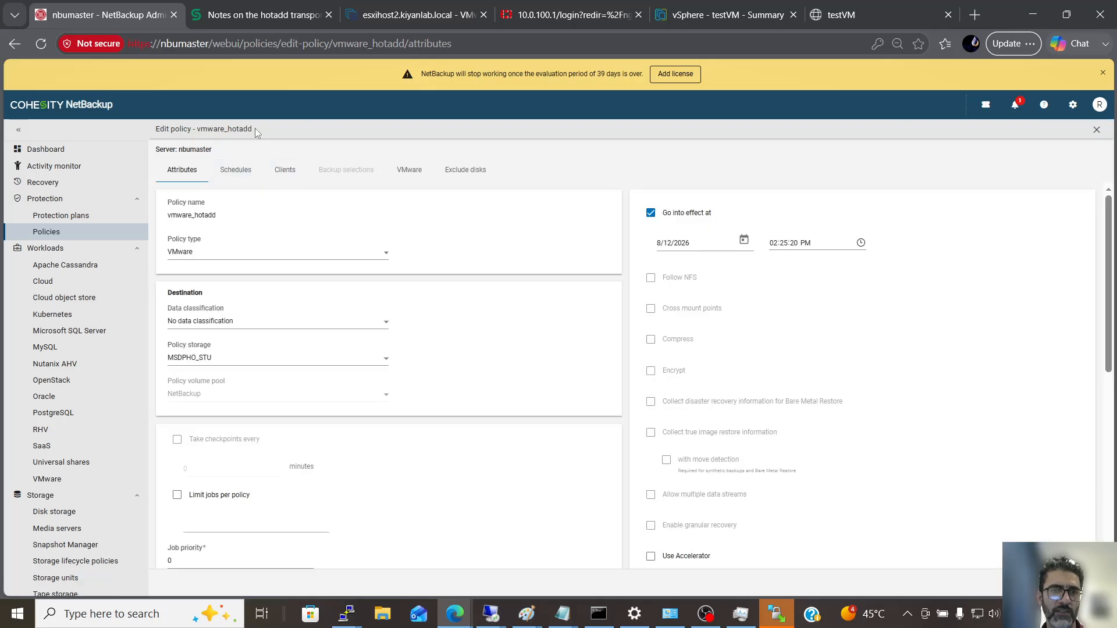
left_click(286, 172)
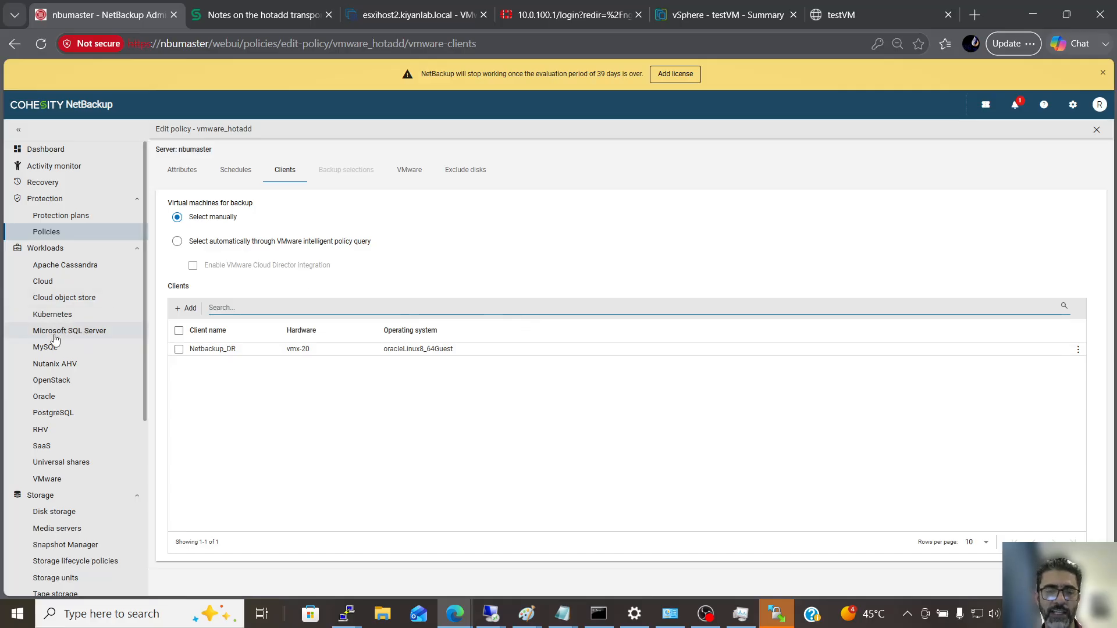
Step: View the access hosts available as VMware backup host for the policy, leaving the selection without changing it
left_click(408, 173)
left_click(285, 230)
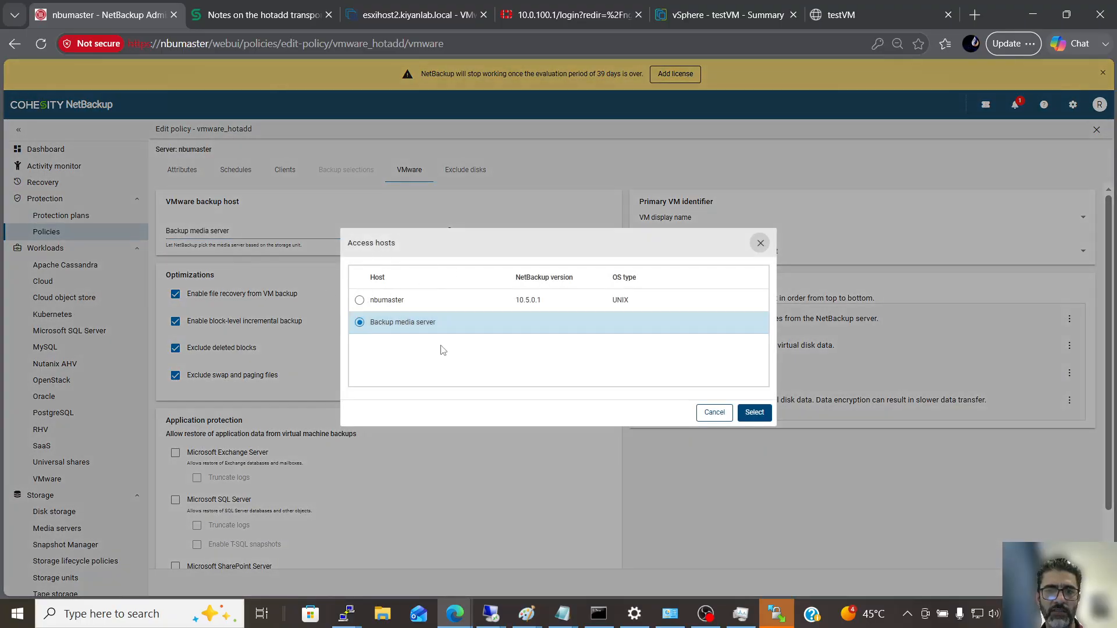
left_click(701, 415)
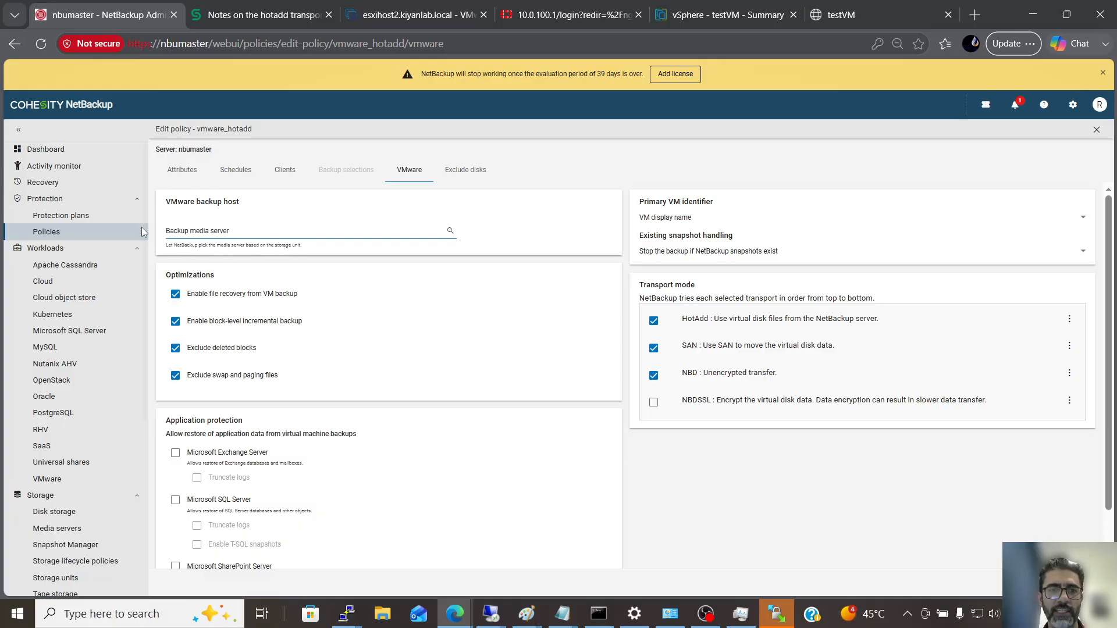
Step: Open the primary server properties of nbumaster for editing from the host properties
scroll(91, 440, "down", 5)
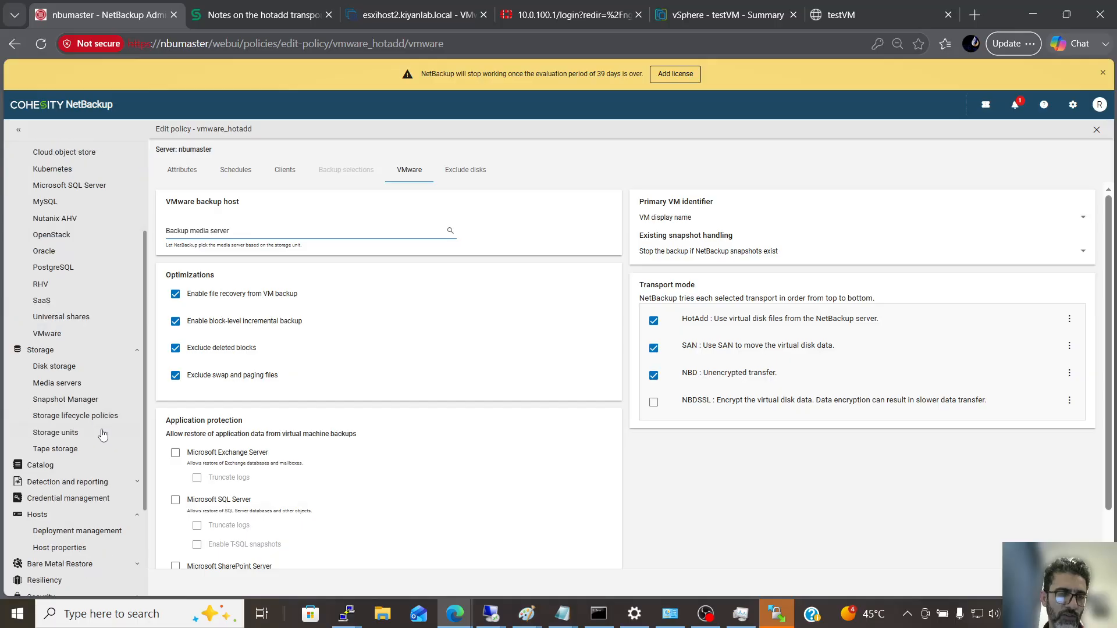
left_click(73, 408)
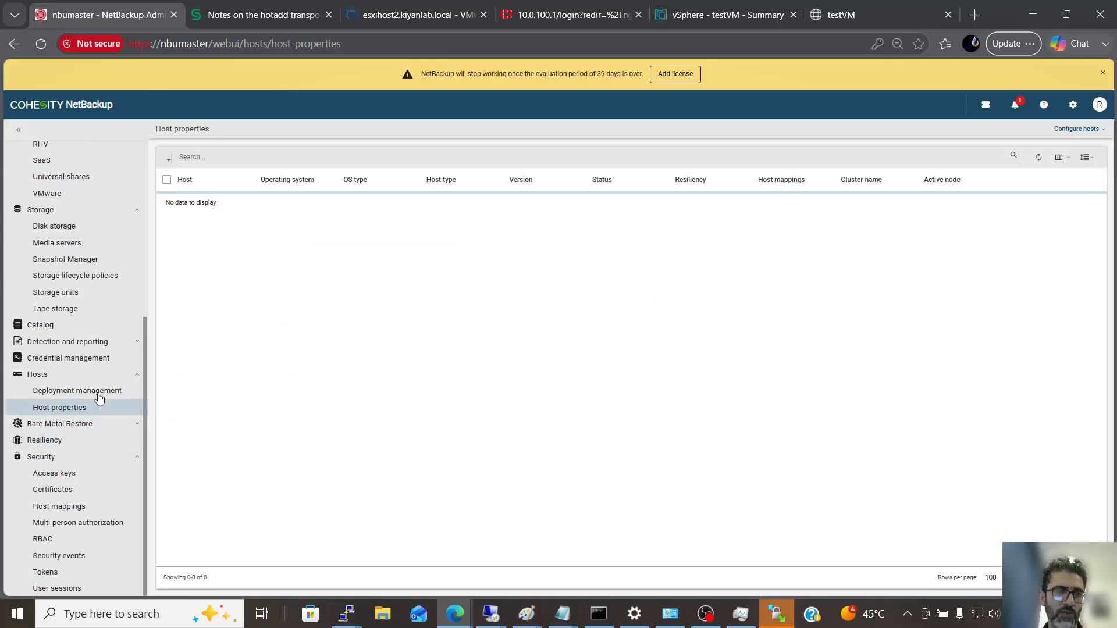
left_click(166, 198)
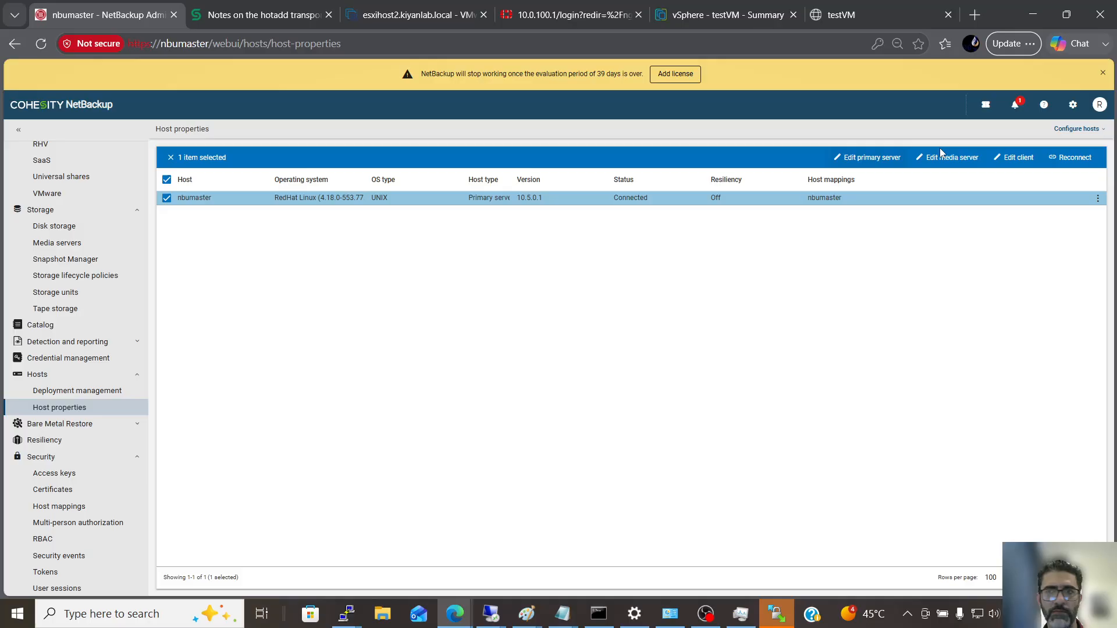
left_click(872, 158)
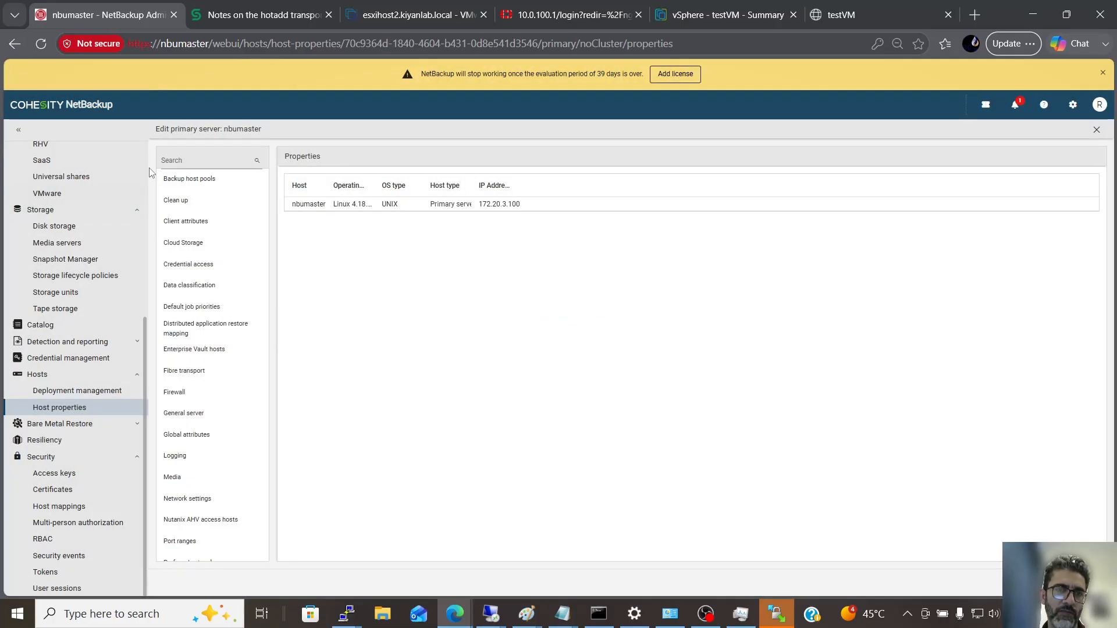
Step: Search the primary server's property categories for "vmware" and show the VMware access hosts
scroll(242, 293, "down", 3)
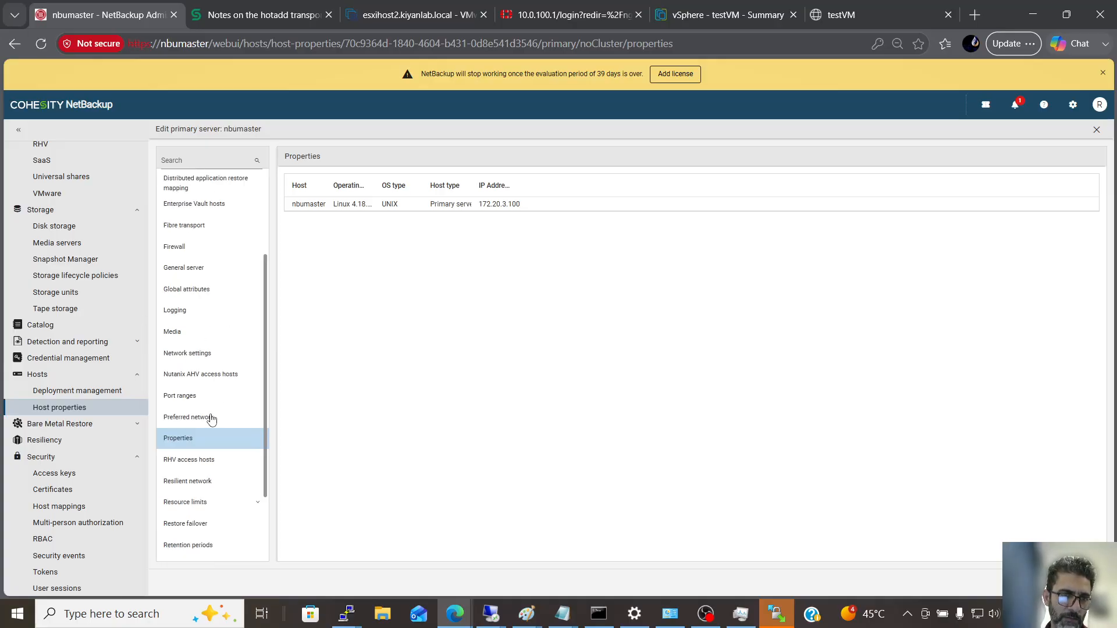
scroll(212, 471, "down", 2)
scroll(212, 500, "up", 1)
scroll(216, 523, "down", 1)
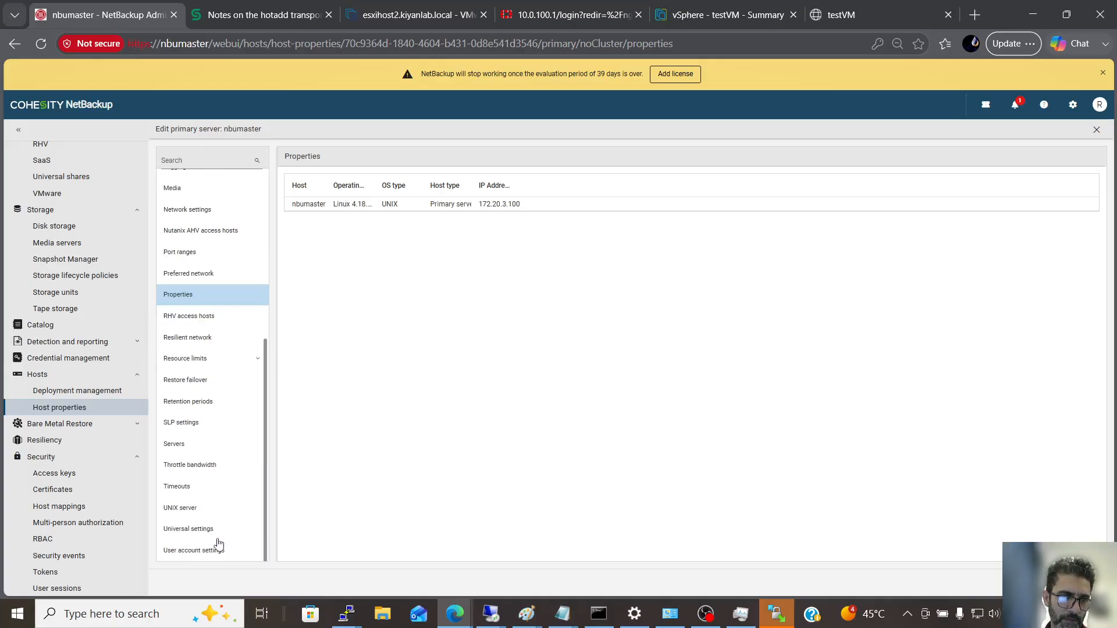
scroll(213, 538, "up", 3)
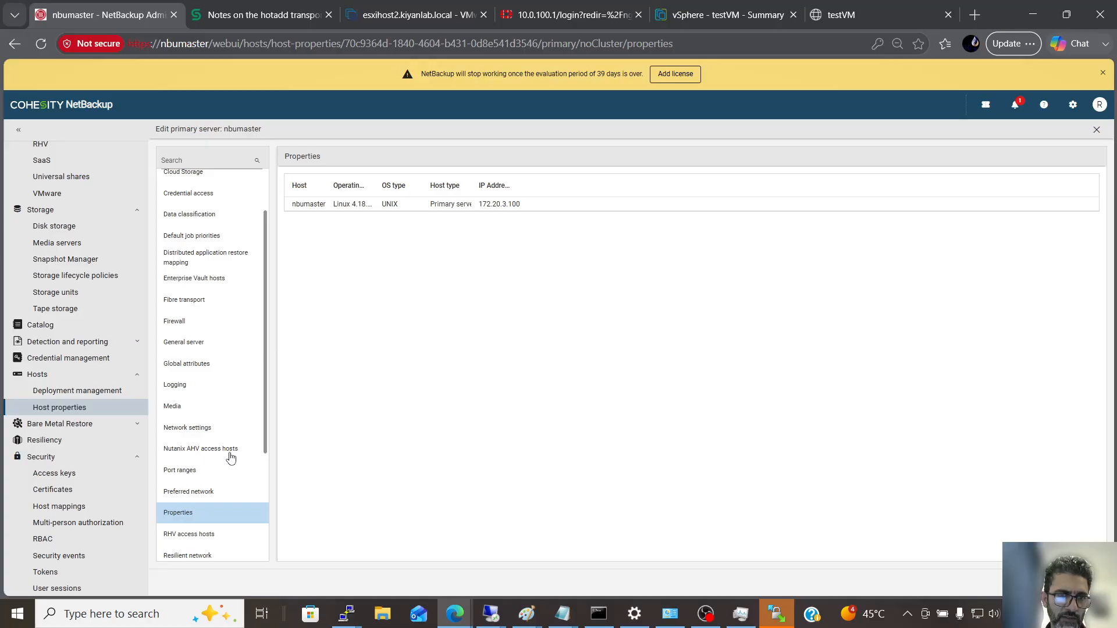
scroll(230, 457, "down", 3)
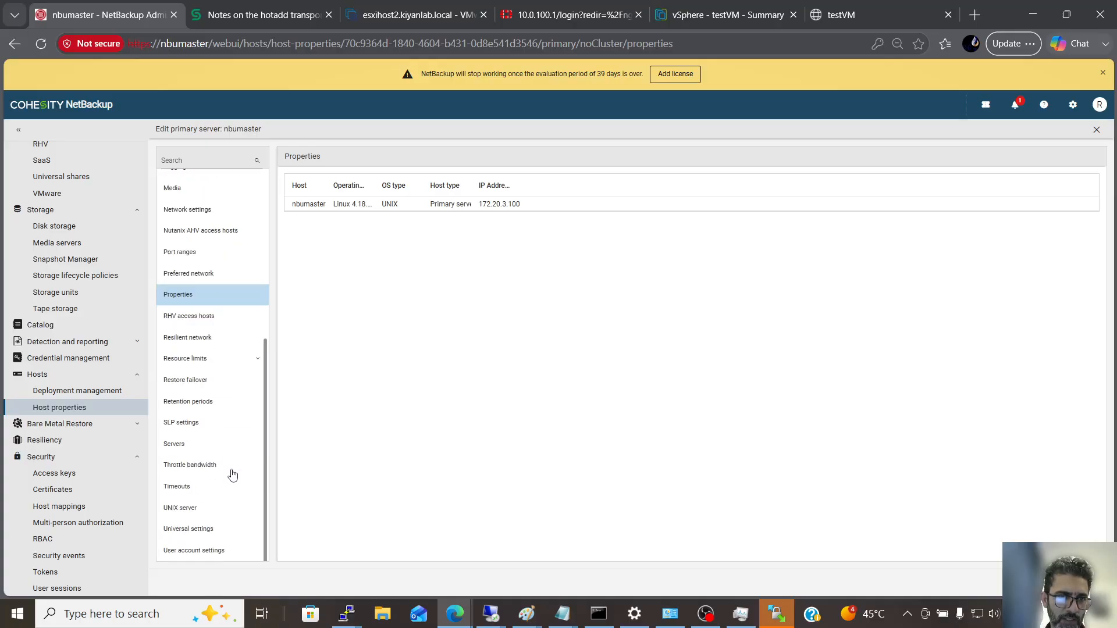
scroll(232, 475, "up", 4)
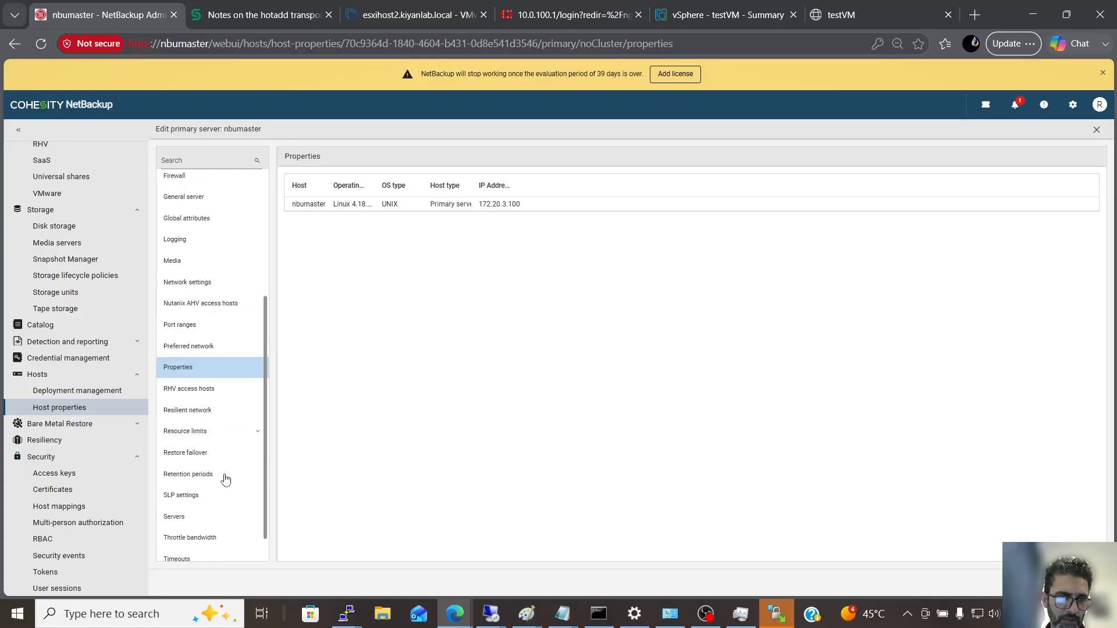
left_click(220, 165)
type("vmware")
left_click(216, 184)
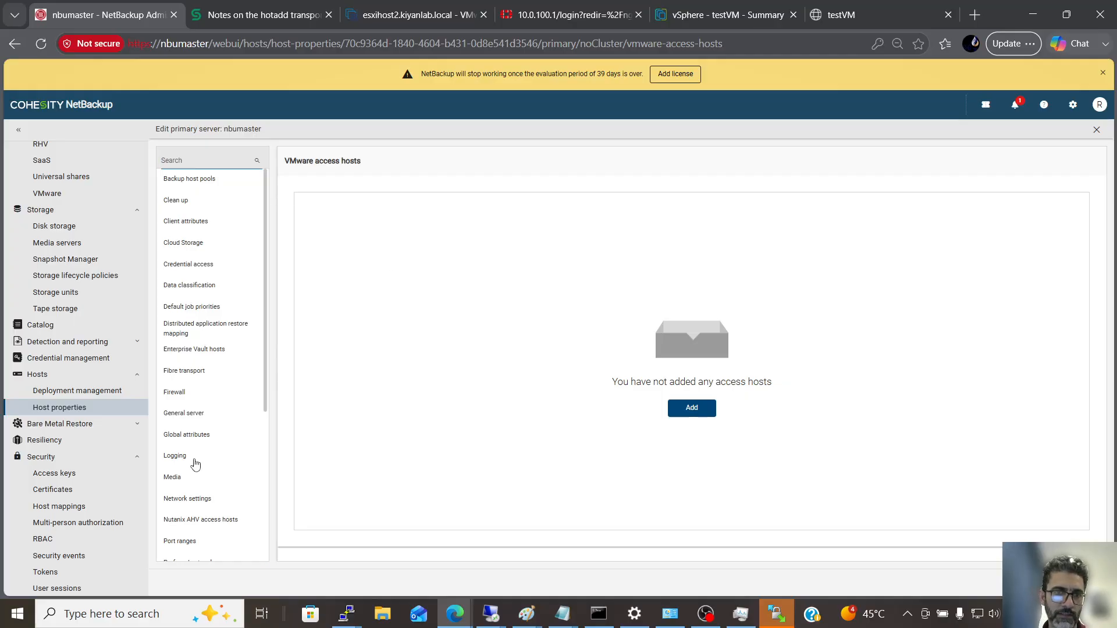
Step: Begin adding a VMware access host to the primary server so that the access host name can be entered
scroll(250, 431, "down", 5)
scroll(245, 407, "up", 3)
scroll(247, 382, "up", 2)
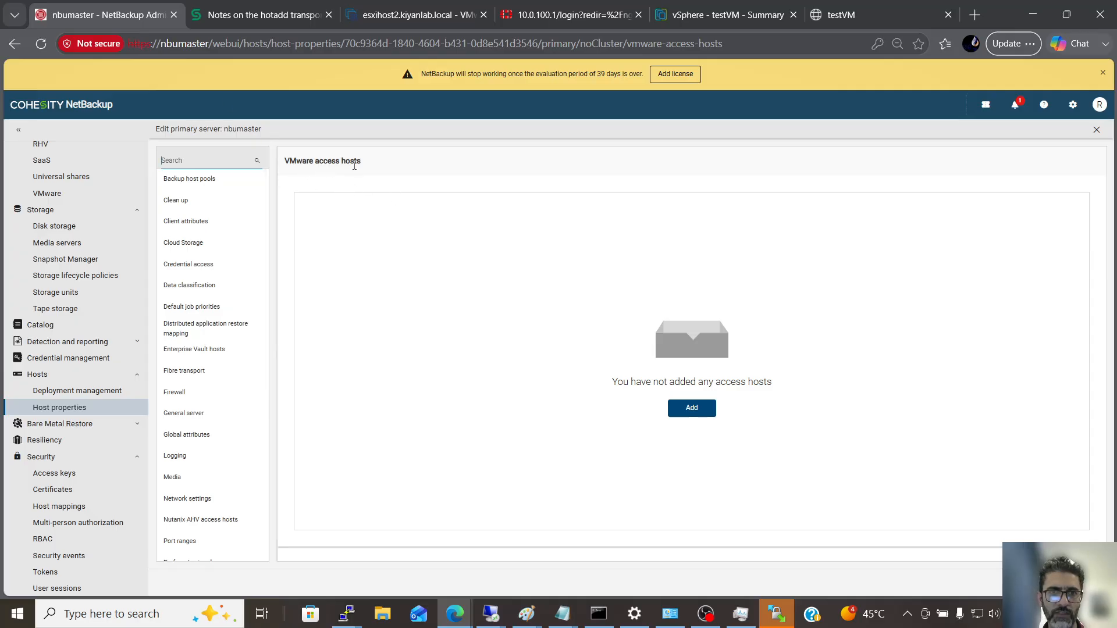
left_click(695, 409)
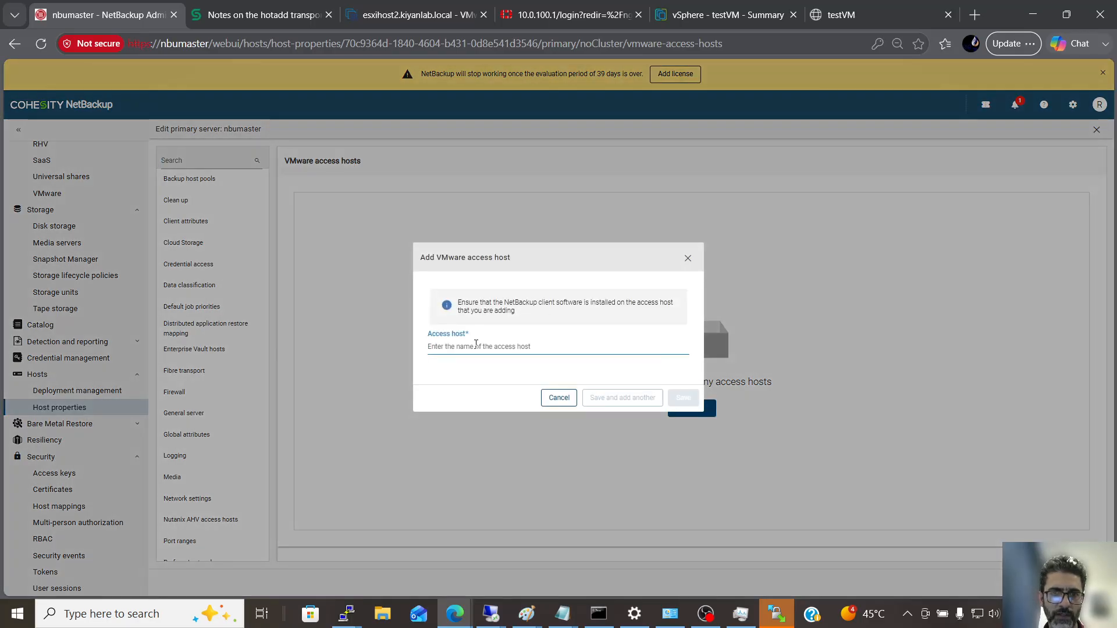
Step: Duplicate the NetBackup browser tab and, in the copy, filter the host properties to show the client hosts
right_click(104, 16)
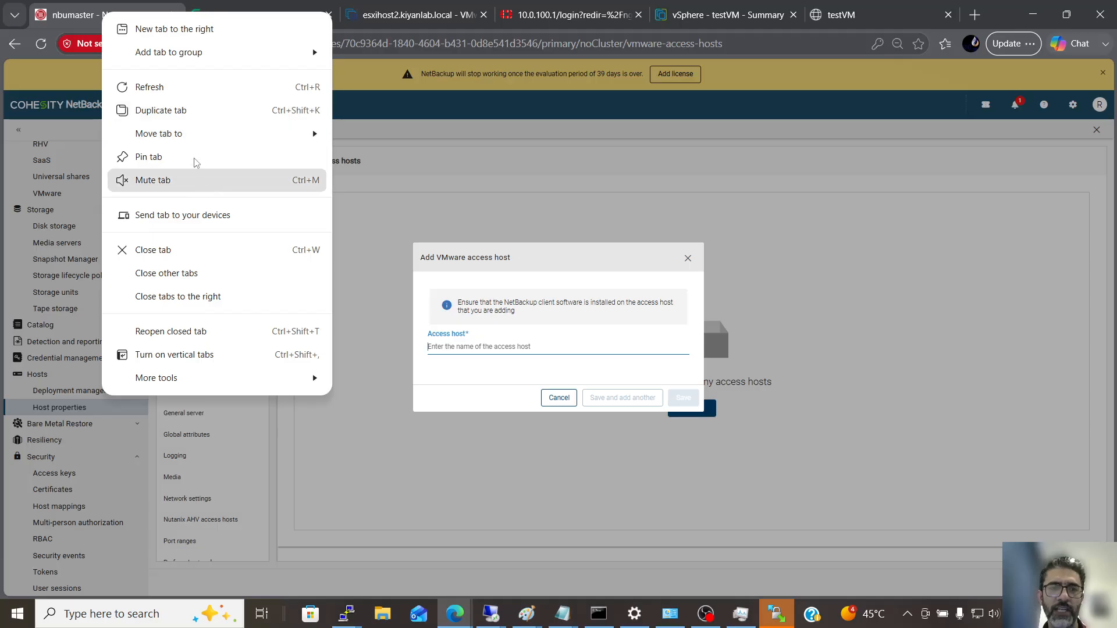
left_click(179, 113)
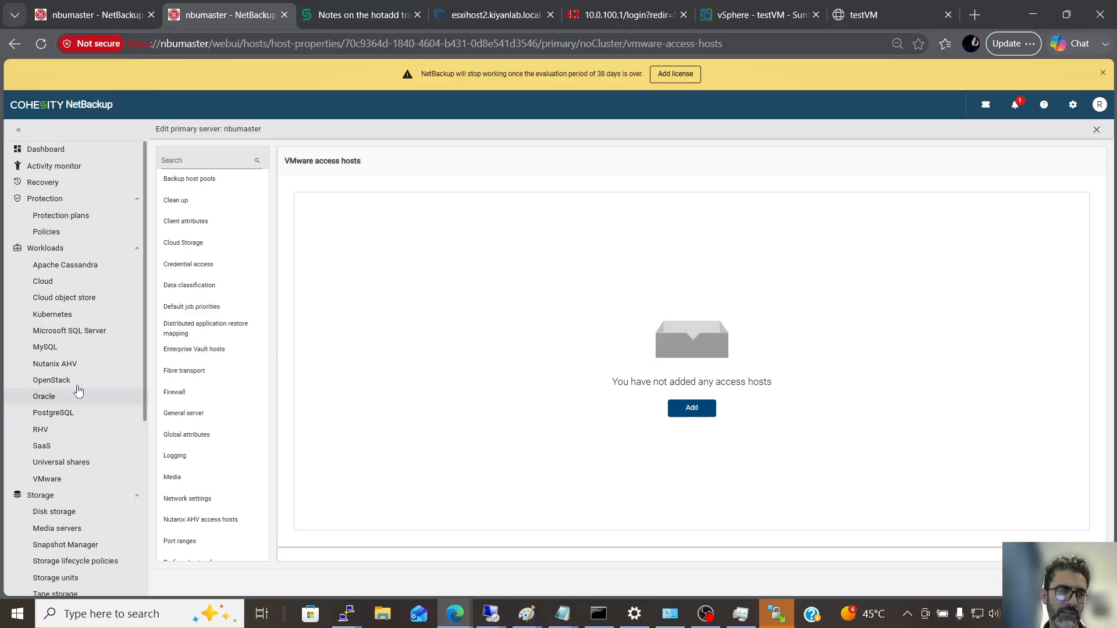
scroll(80, 421, "down", 3)
scroll(81, 434, "down", 1)
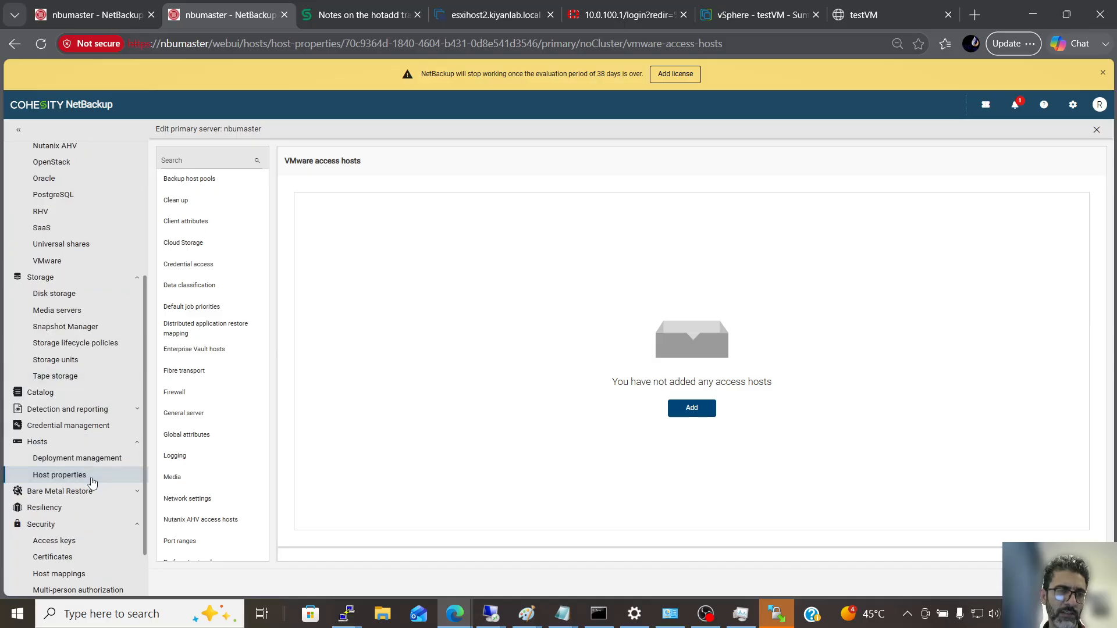
scroll(88, 344, "up", 1)
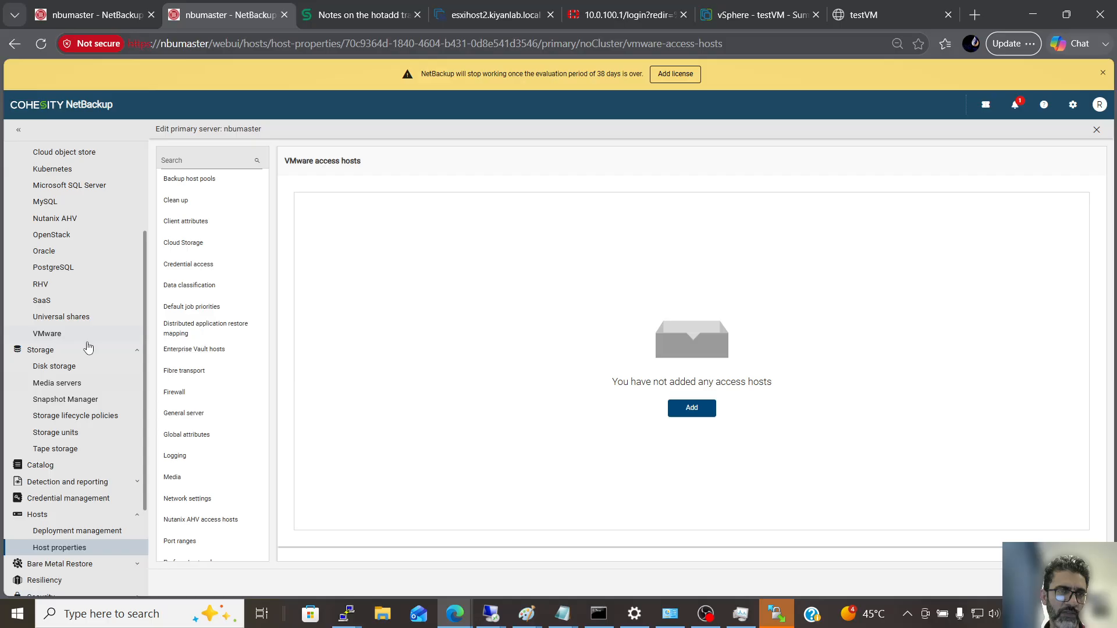
scroll(87, 349, "up", 2)
scroll(88, 350, "down", 2)
scroll(87, 350, "down", 1)
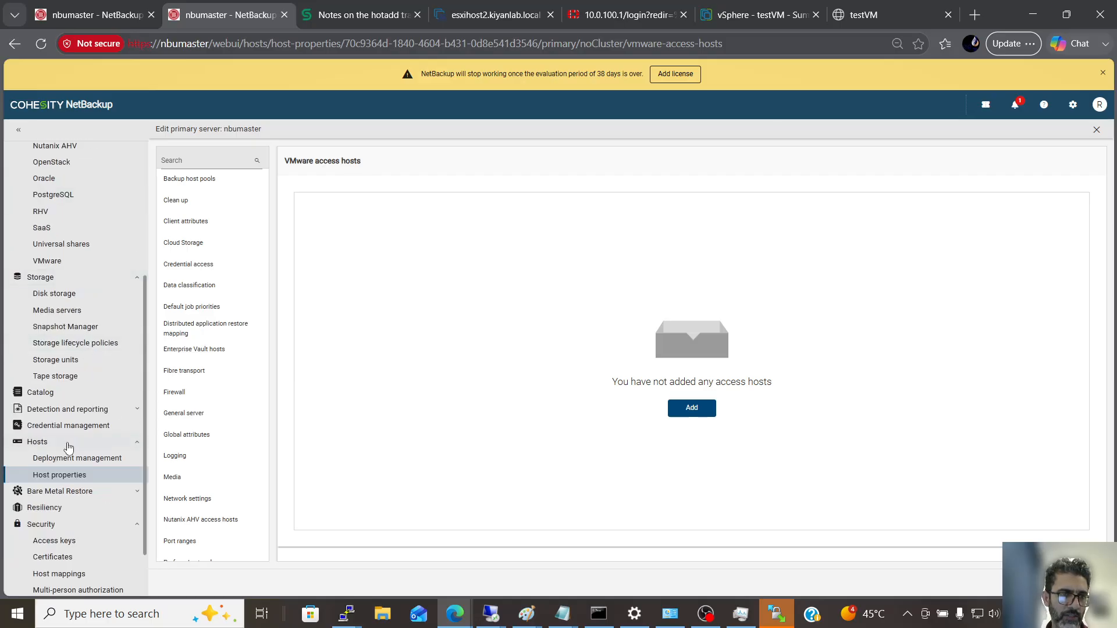
left_click(92, 475)
left_click(196, 159)
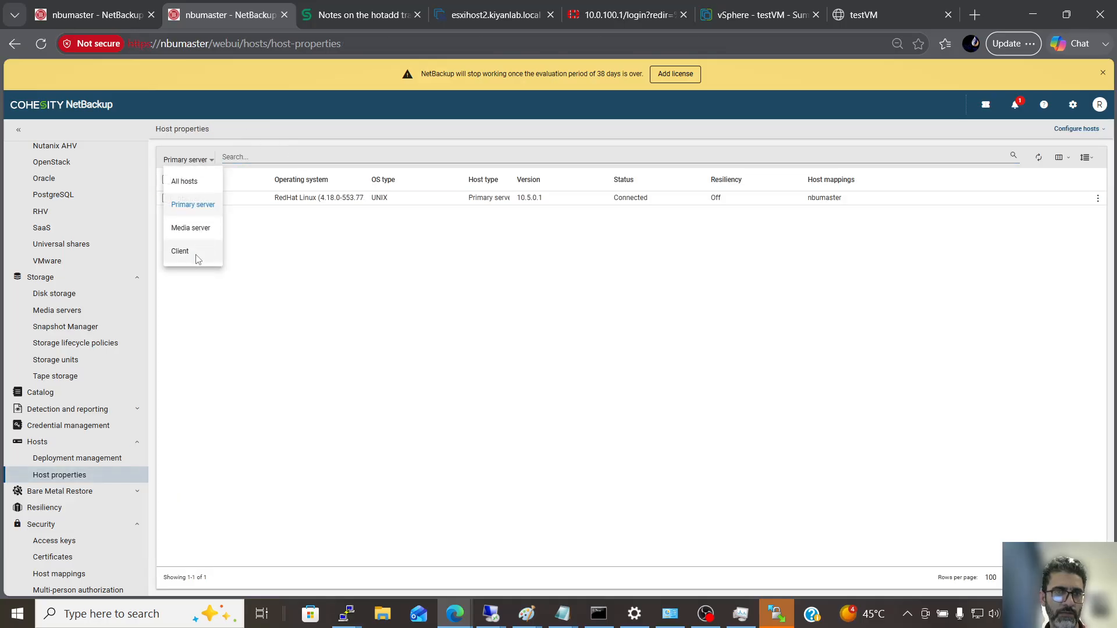
left_click(197, 252)
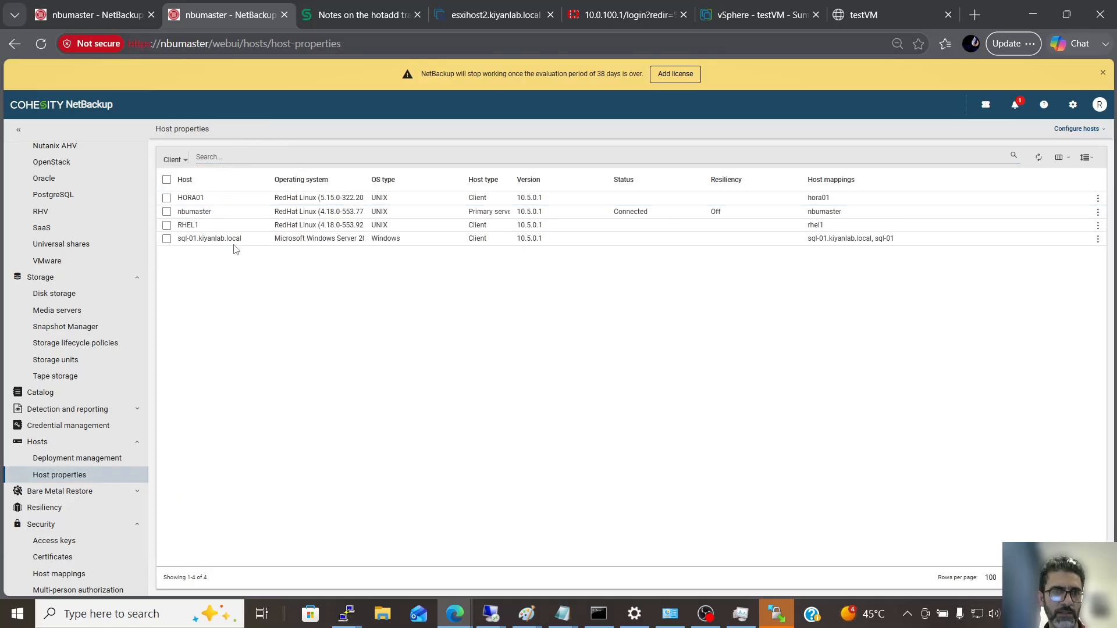
Step: Copy the client name sql-01.kiyanlab.local and save it as a new VMware access host of the primary server
left_click_drag(248, 243, 179, 243)
key("ctrl+c")
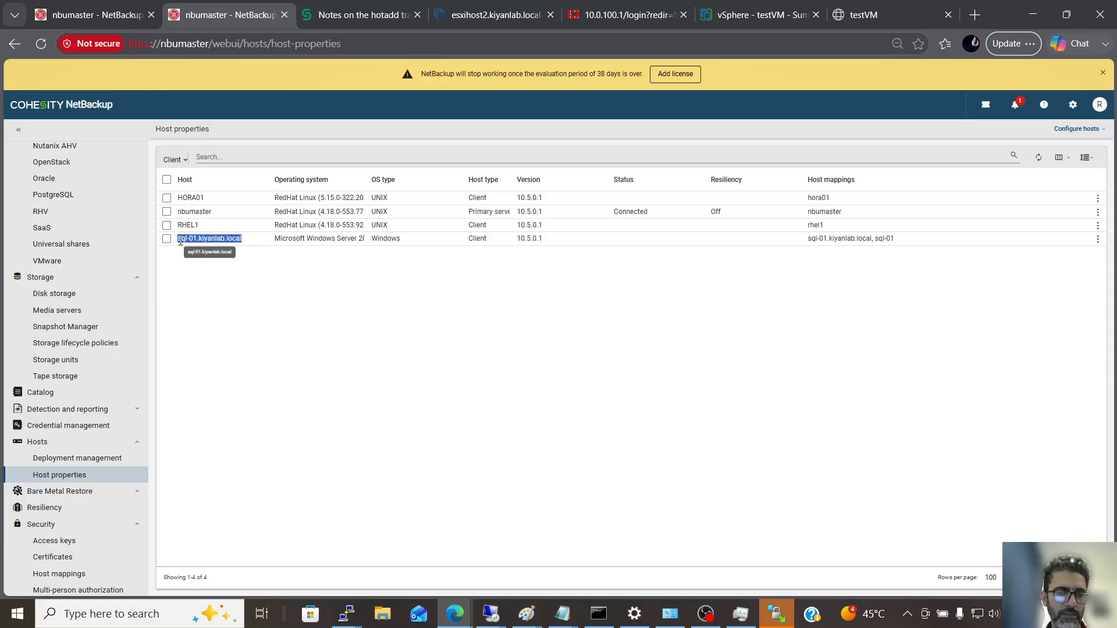
left_click(167, 239)
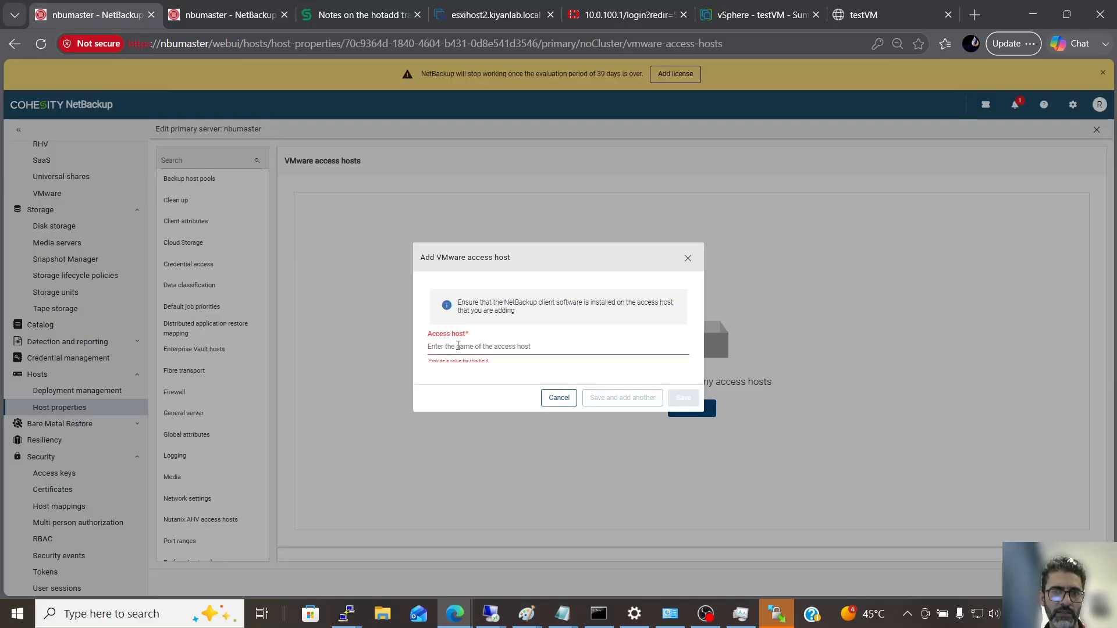
key("ctrl+v")
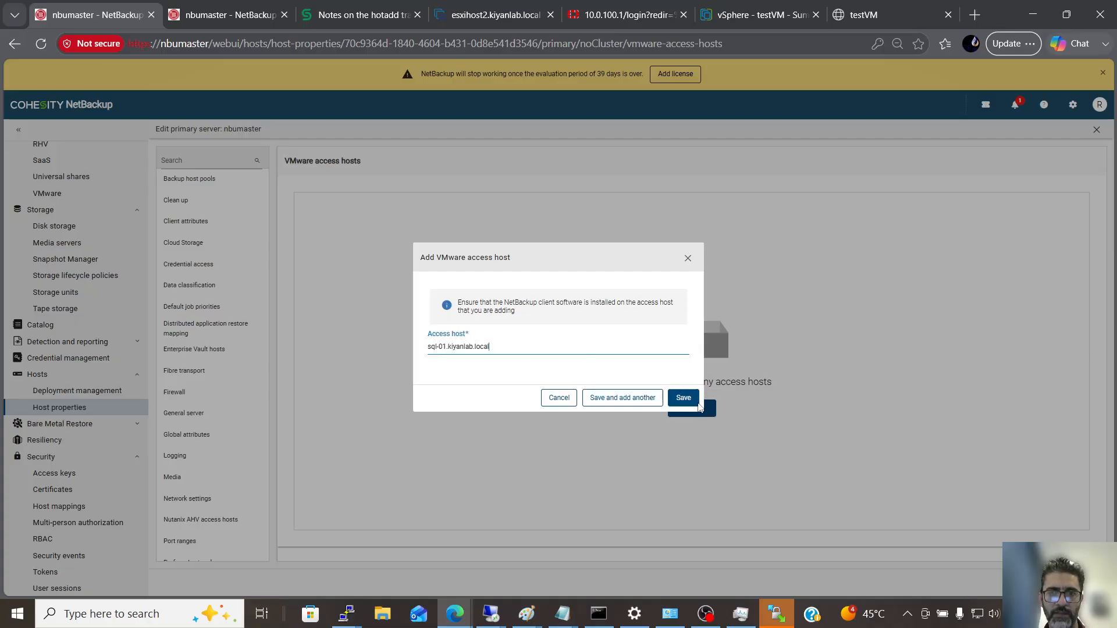
left_click(669, 397)
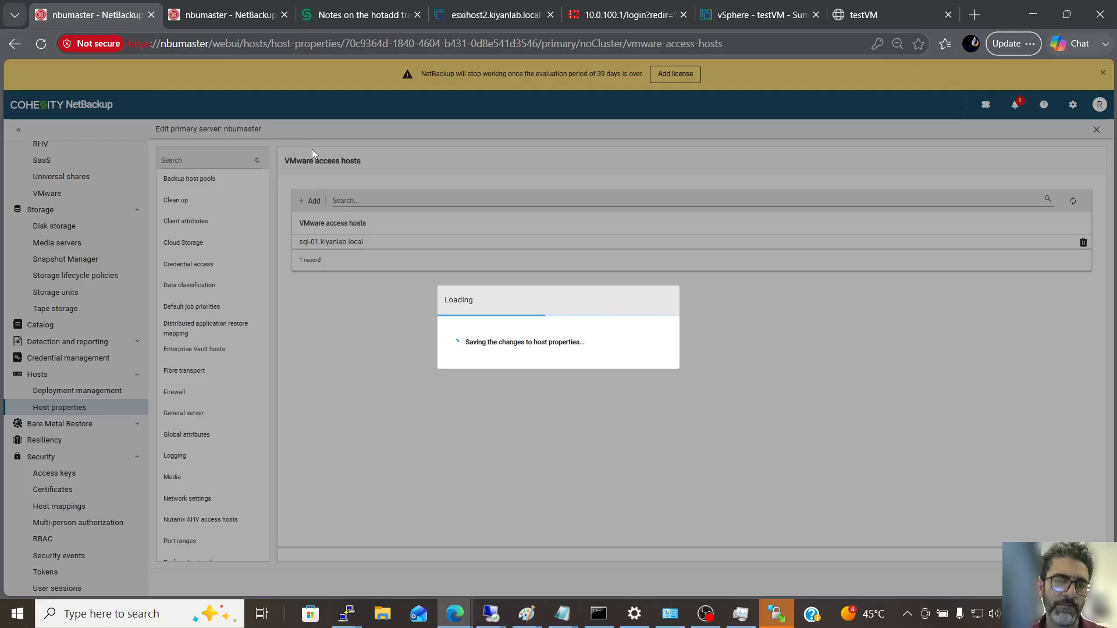
Step: Switch to the Cohesity documentation and review the requirements in the notes on the hotadd transport mode
left_click(361, 8)
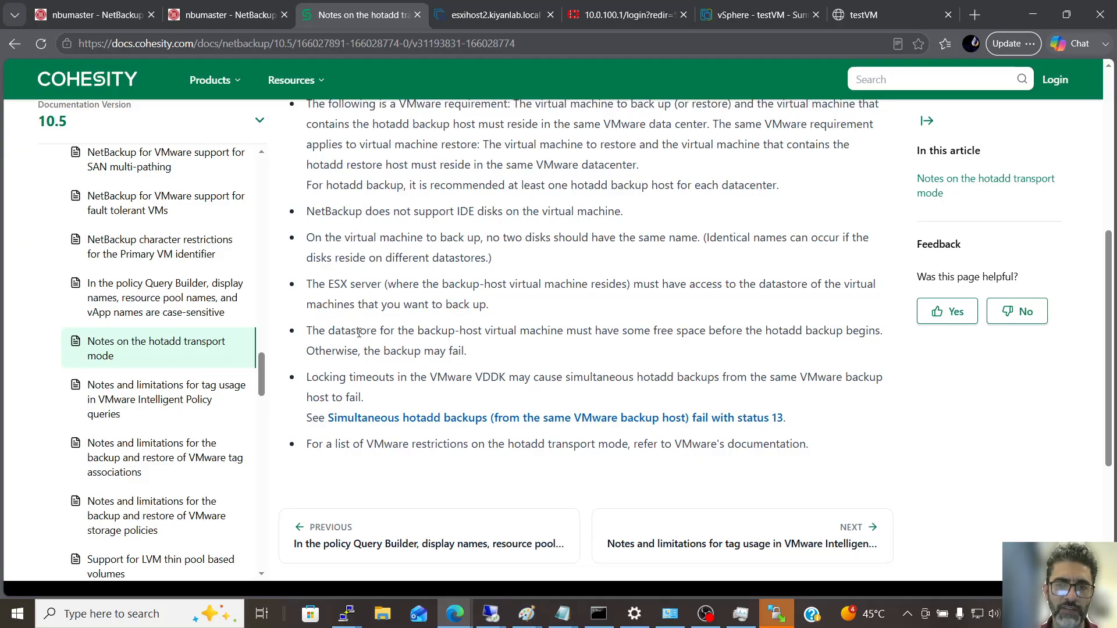
left_click_drag(359, 332, 482, 332)
scroll(530, 327, "up", 4)
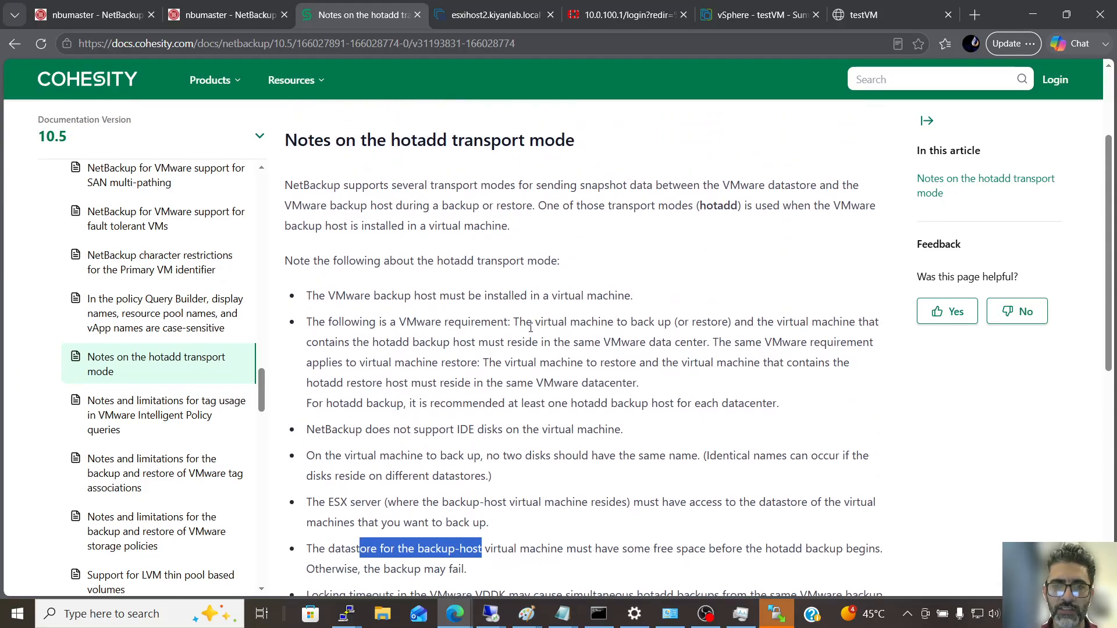
scroll(382, 367, "down", 4)
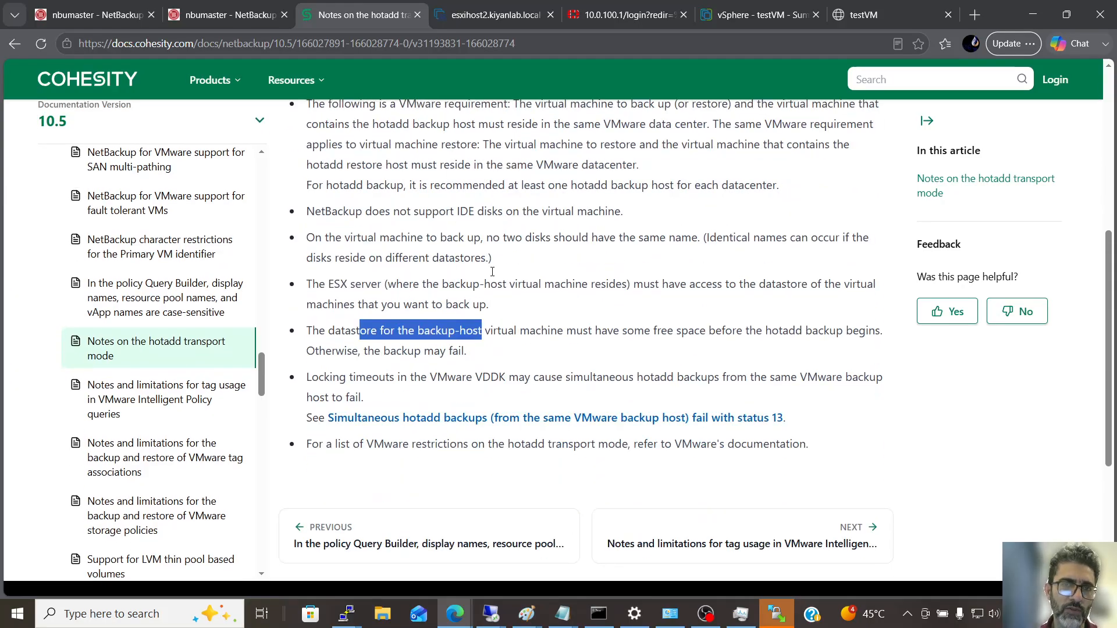
Step: Return to the primary server's properties, save the host property changes and open the vmware_hotadd policy for editing
left_click(109, 25)
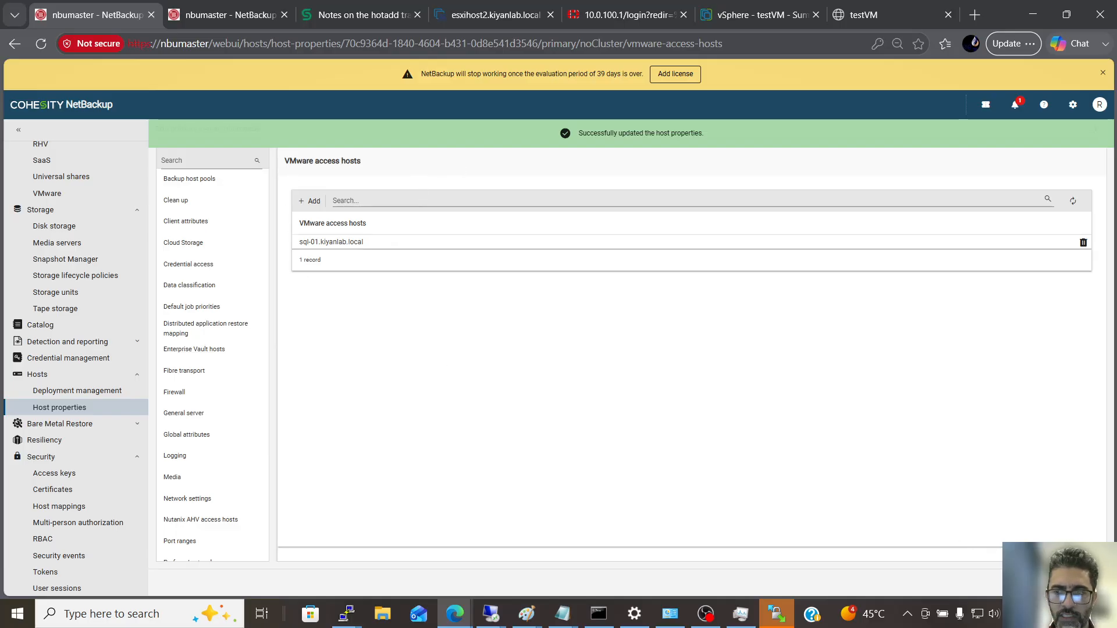
left_click(1085, 582)
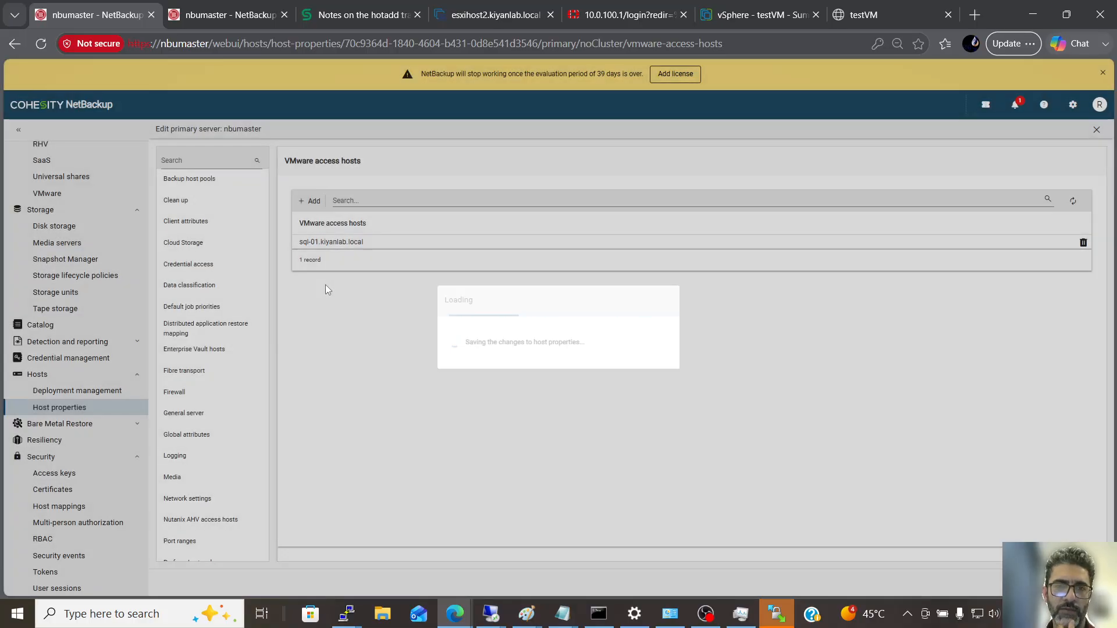
scroll(66, 244, "up", 5)
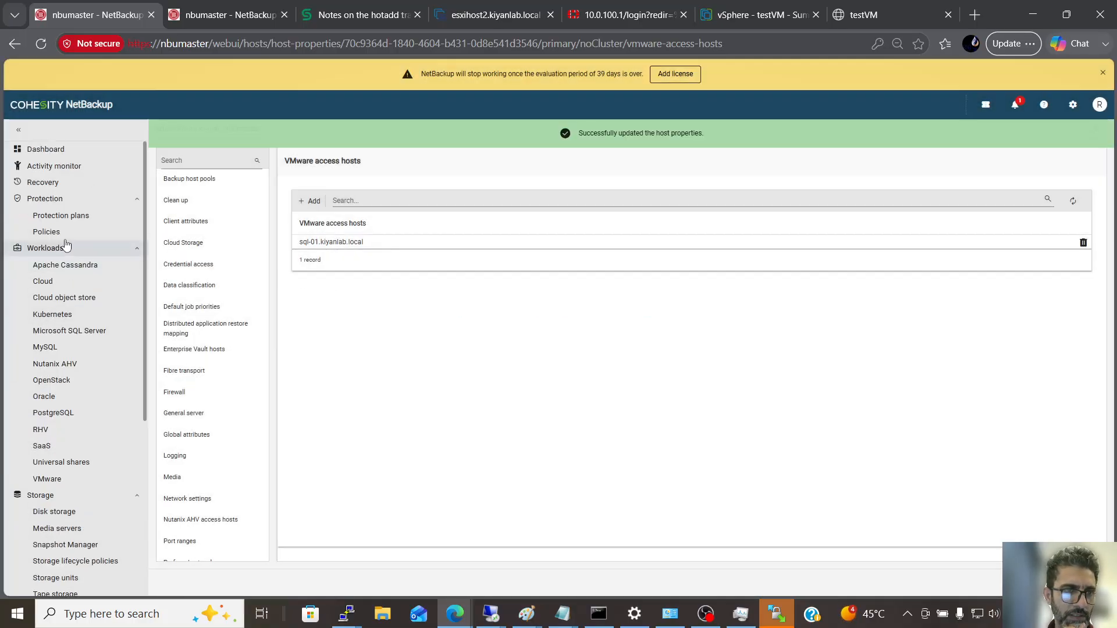
left_click(65, 233)
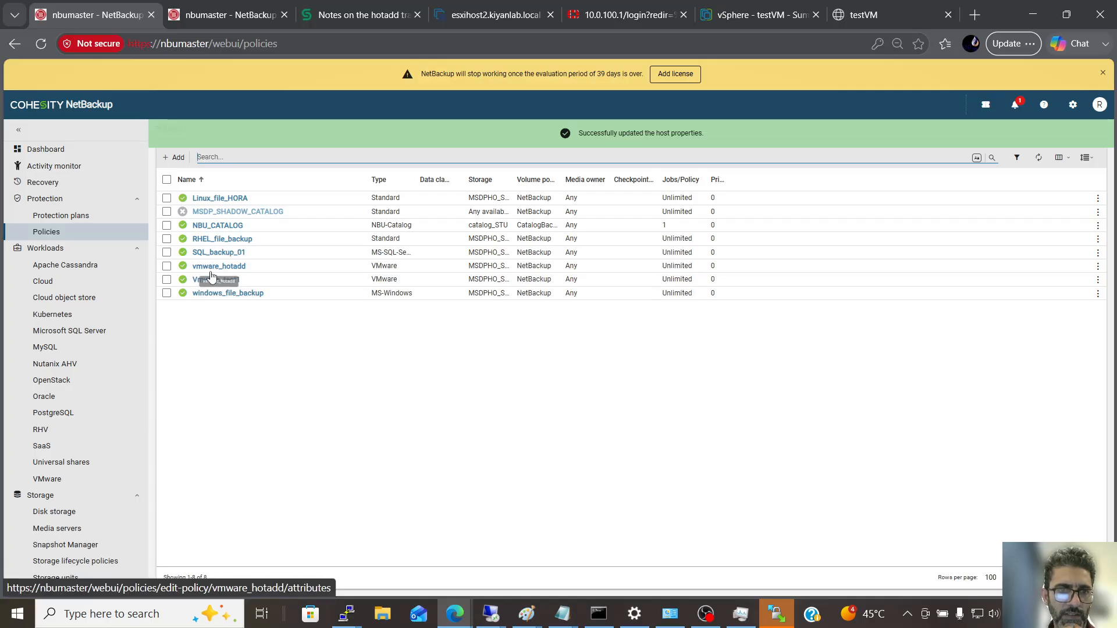
left_click(211, 272)
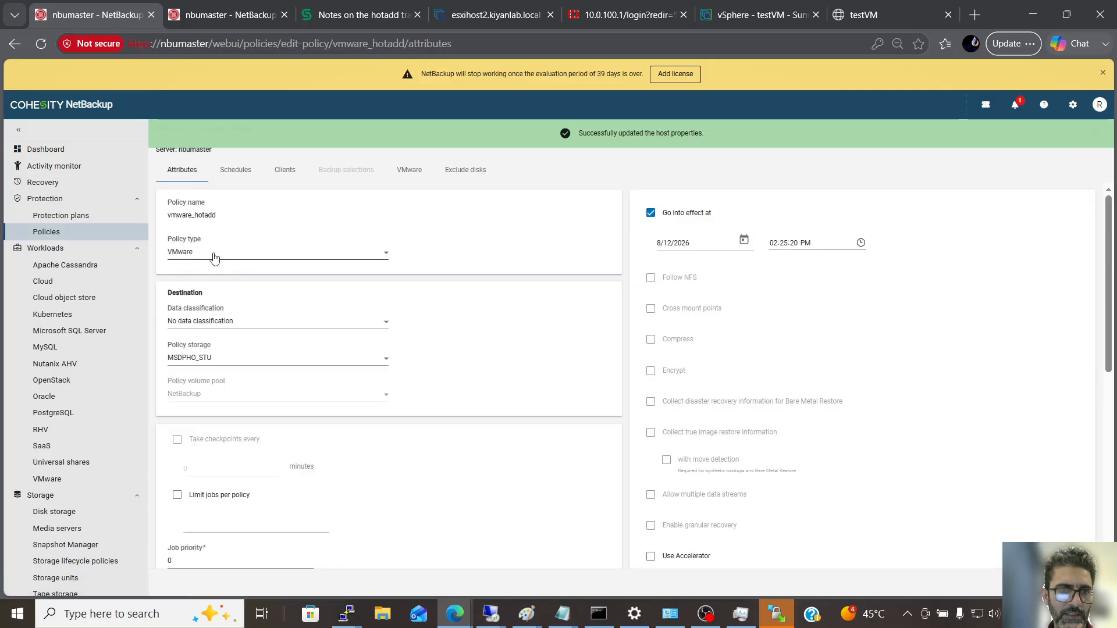
Step: Check the policy's clients and set its VMware backup host to sql-01.kiyanlab.local
left_click(276, 174)
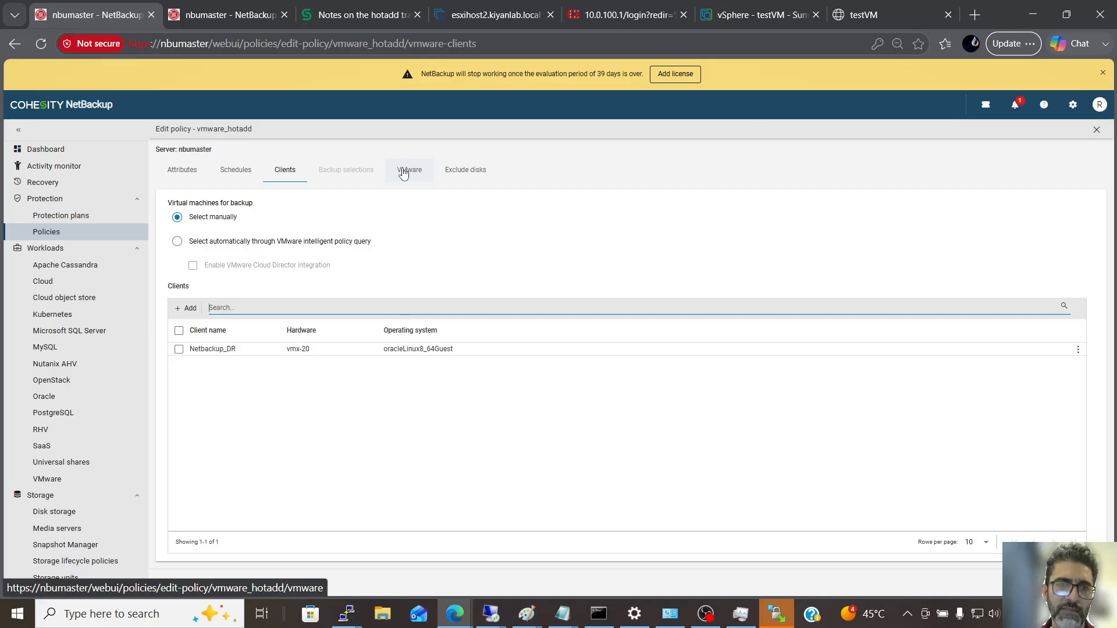
left_click(418, 179)
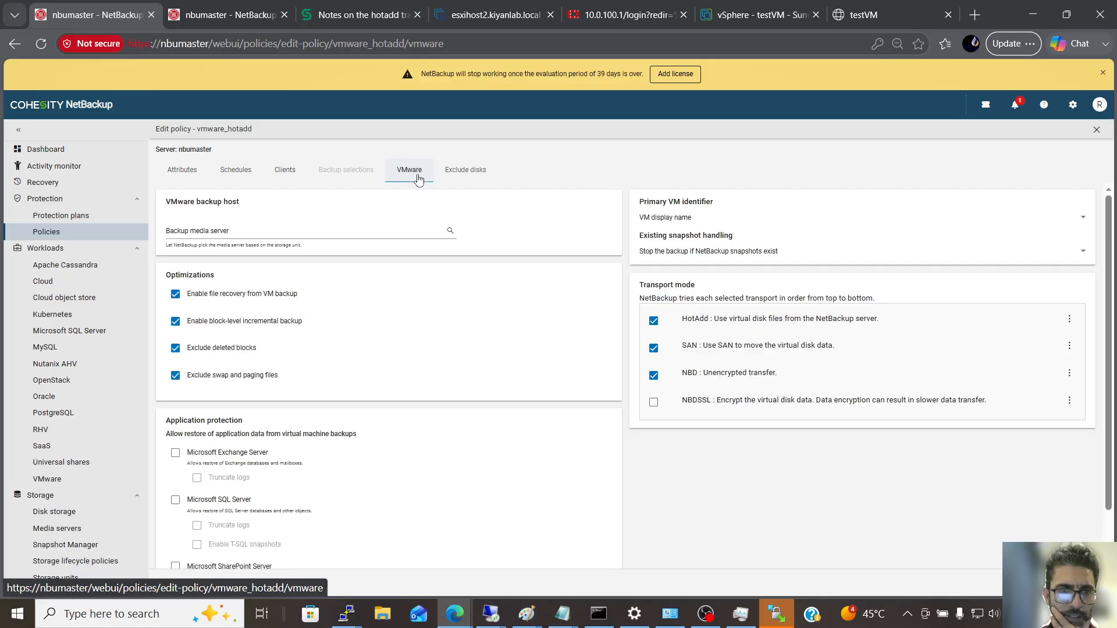
left_click(200, 236)
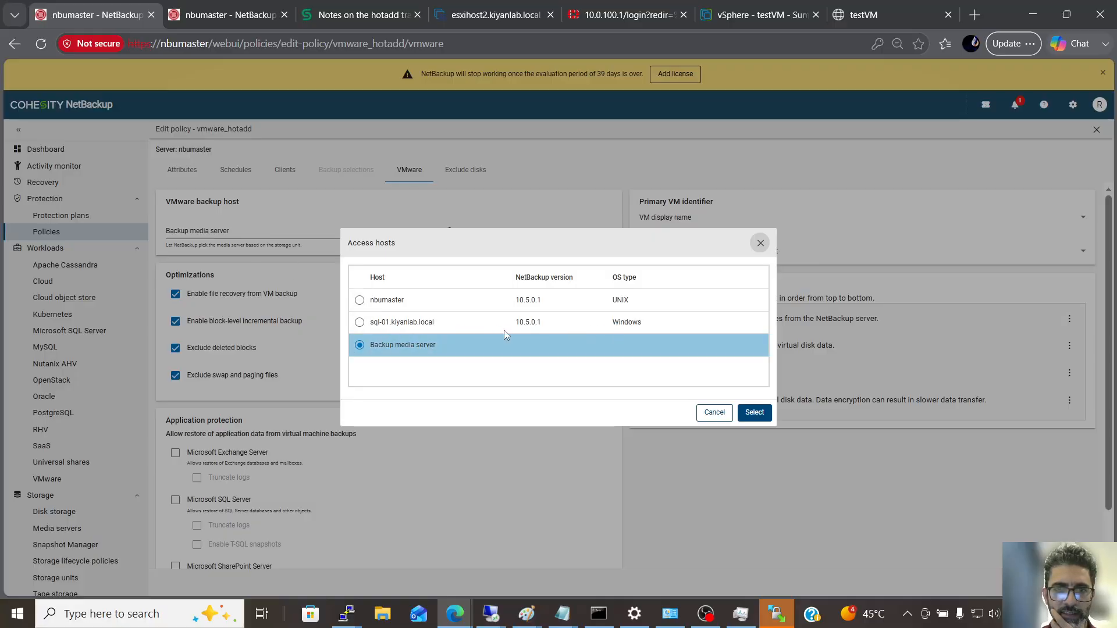
left_click(359, 324)
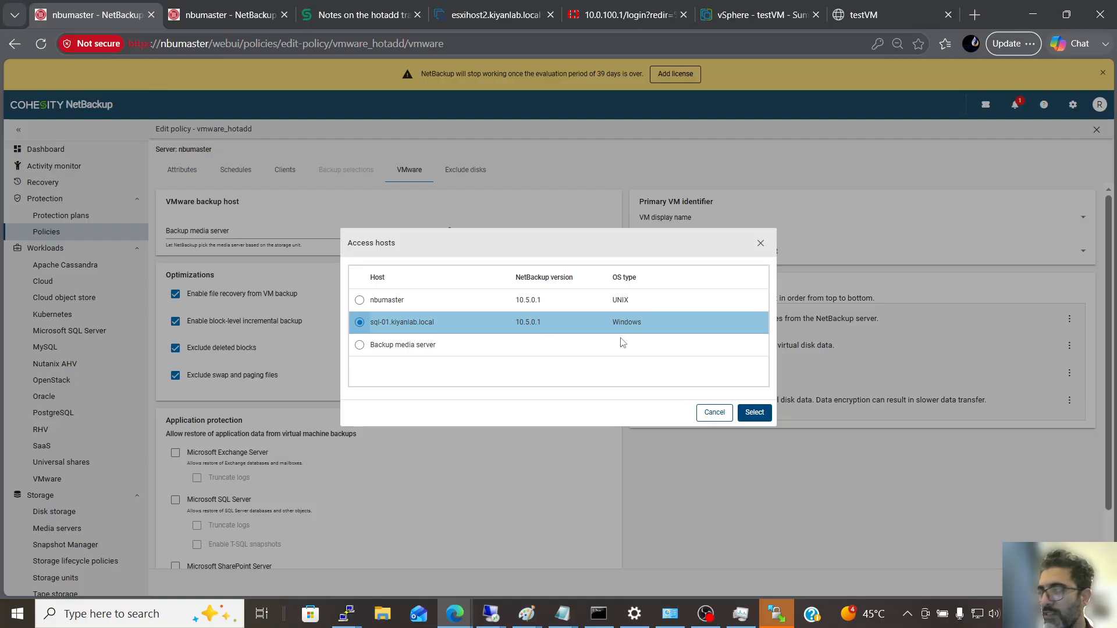
left_click(754, 413)
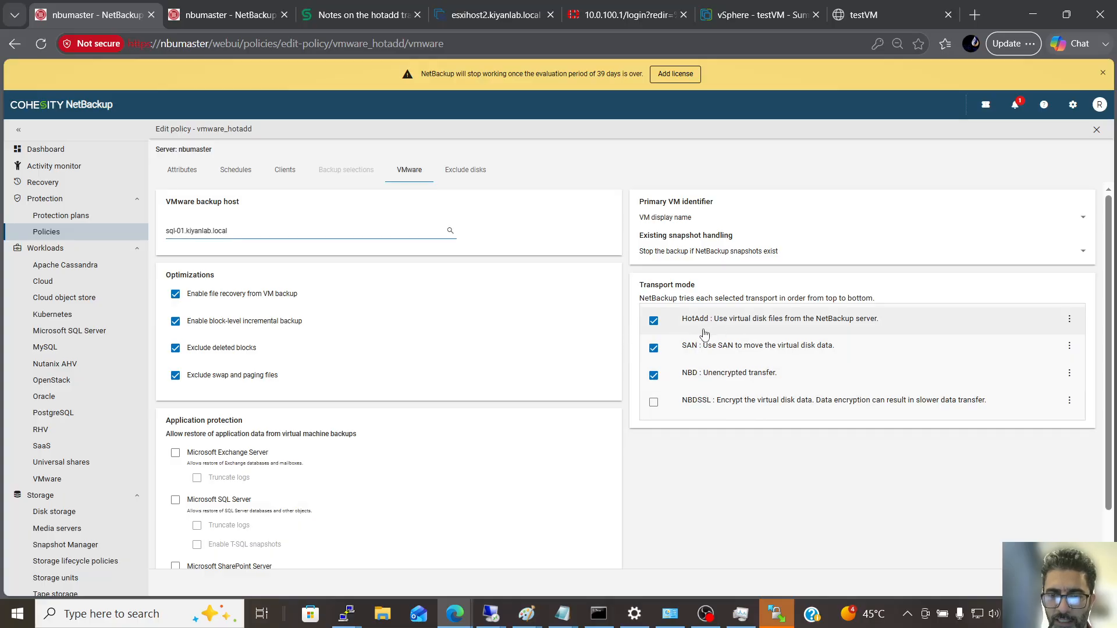
Step: Move the HotAdd transport mode below SAN in the policy's transport order and back to first place
left_click(1069, 319)
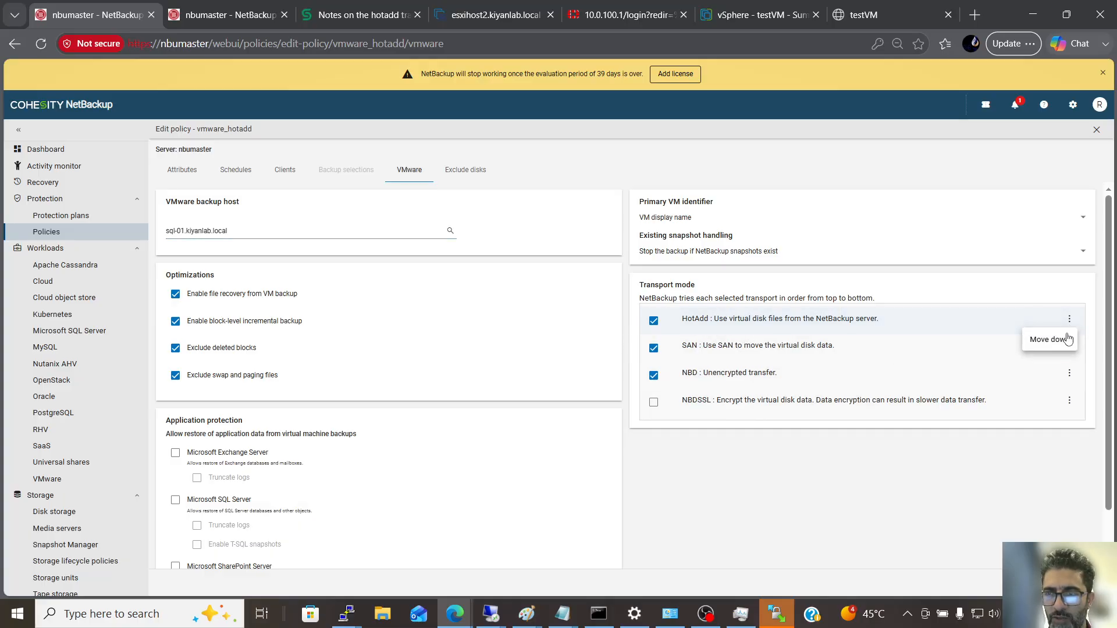
left_click(1049, 340)
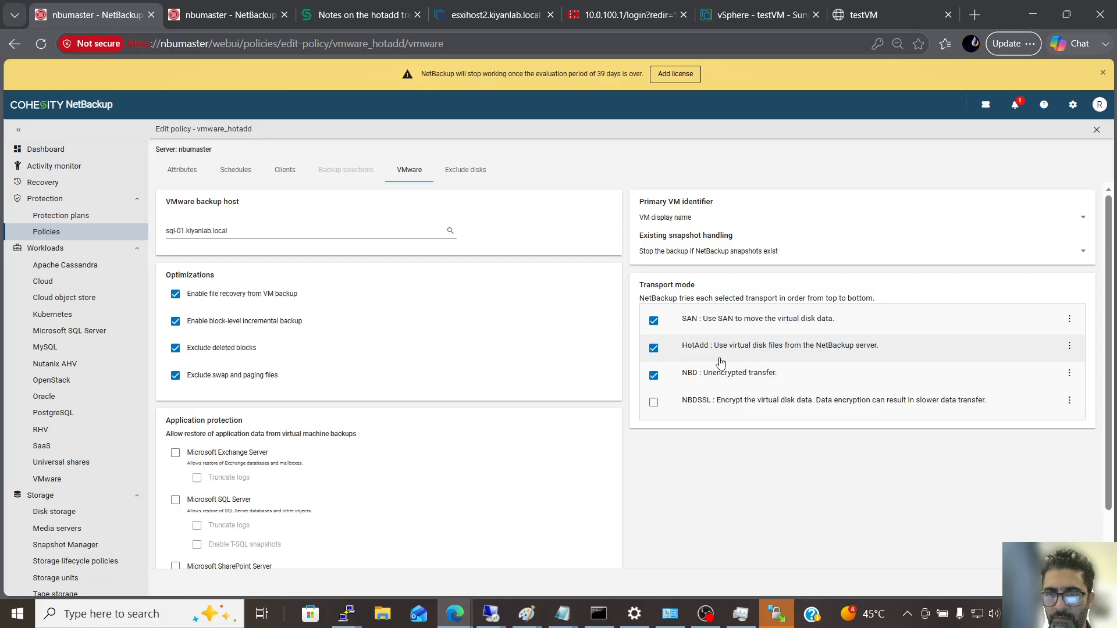
left_click(1069, 346)
left_click(1047, 368)
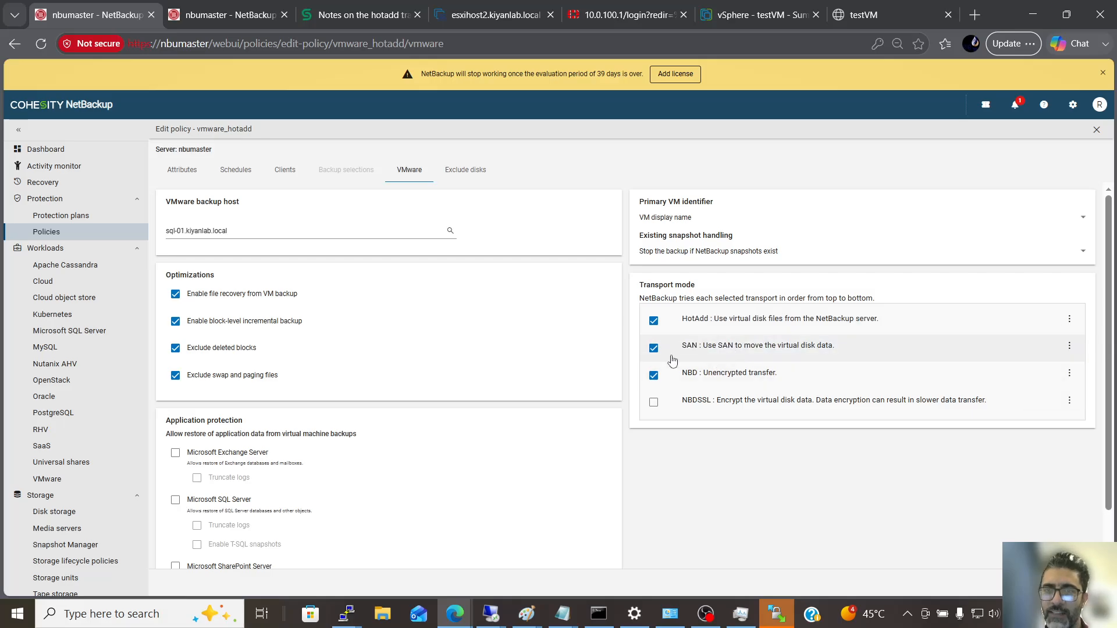
Step: Disable the SAN transport mode for the vmware_hotadd policy and save the policy
left_click(654, 349)
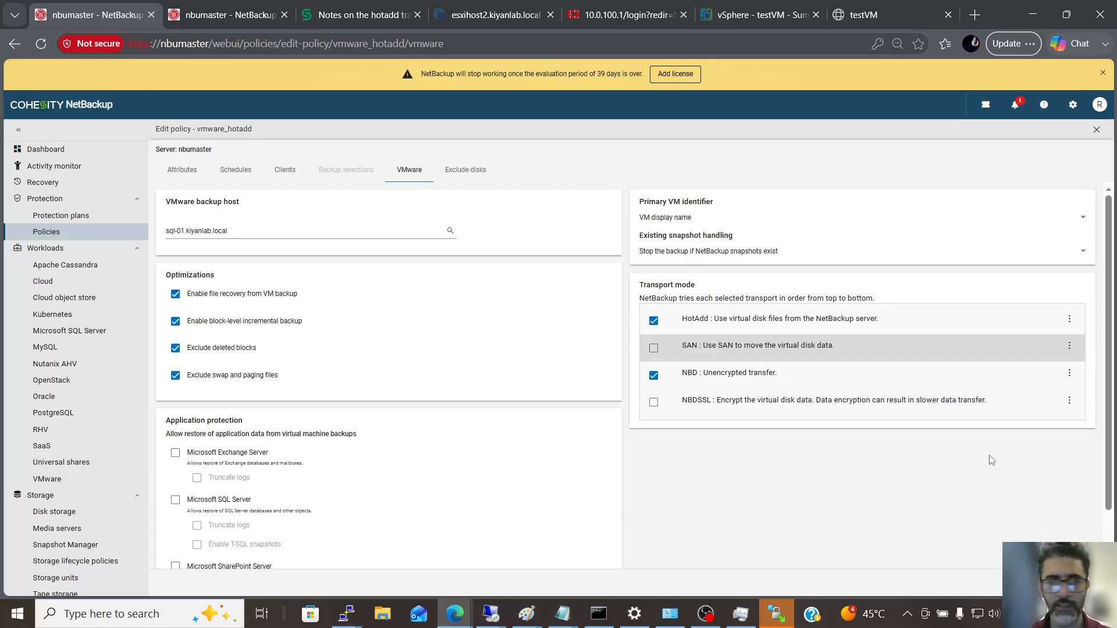
scroll(730, 505, "down", 1)
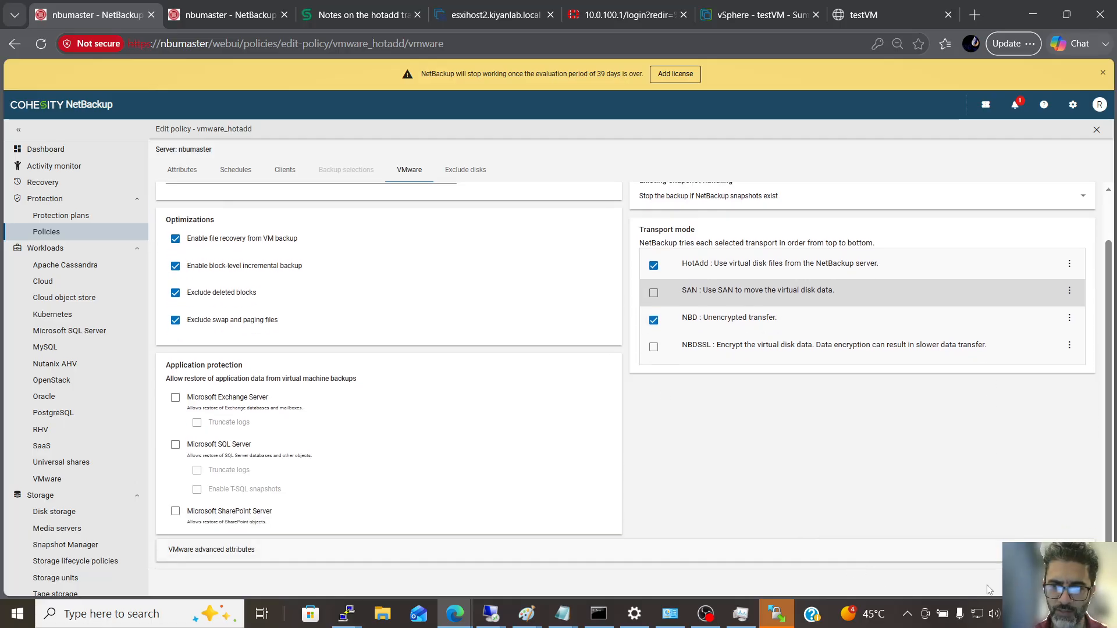
left_click(1083, 582)
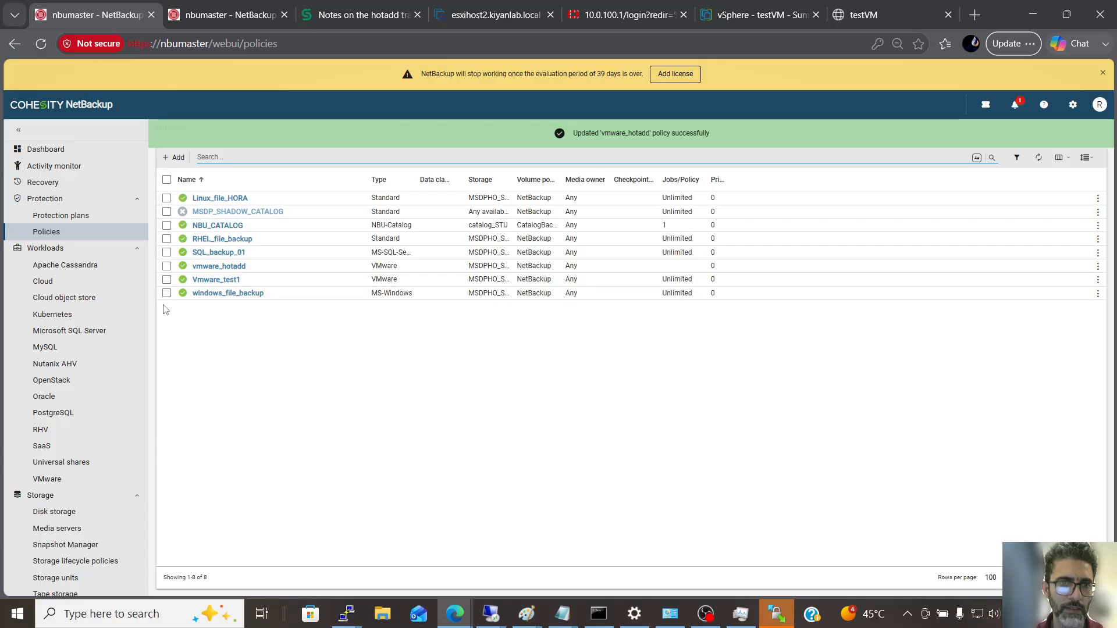
Step: Start a manual backup of the vmware_hotadd policy with the full schedule for the Netbackup_DR client
left_click(166, 265)
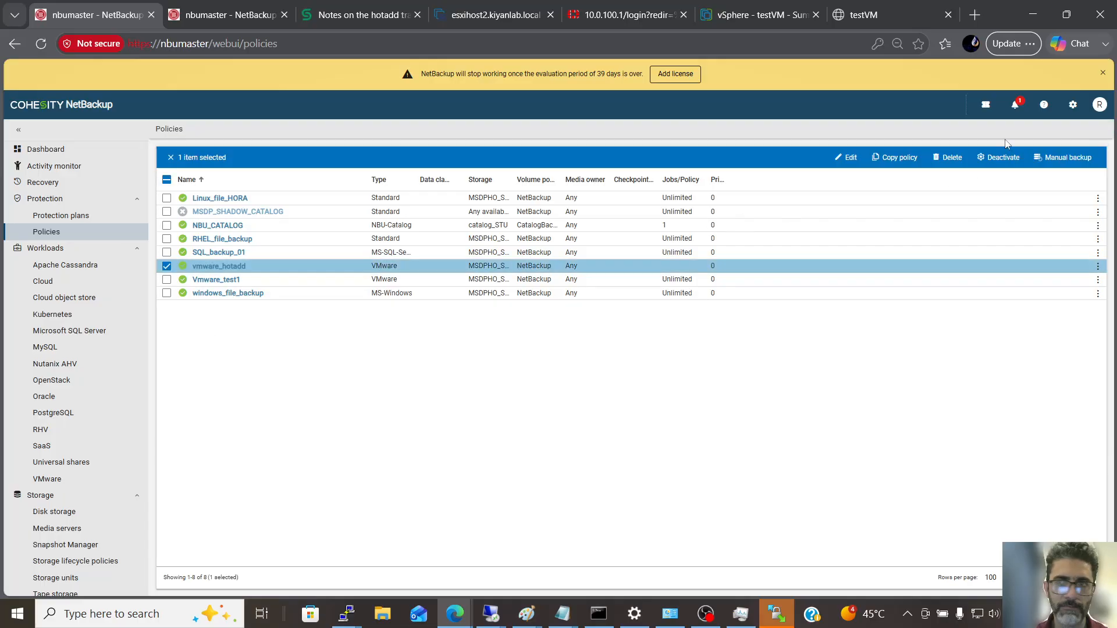
left_click(1051, 163)
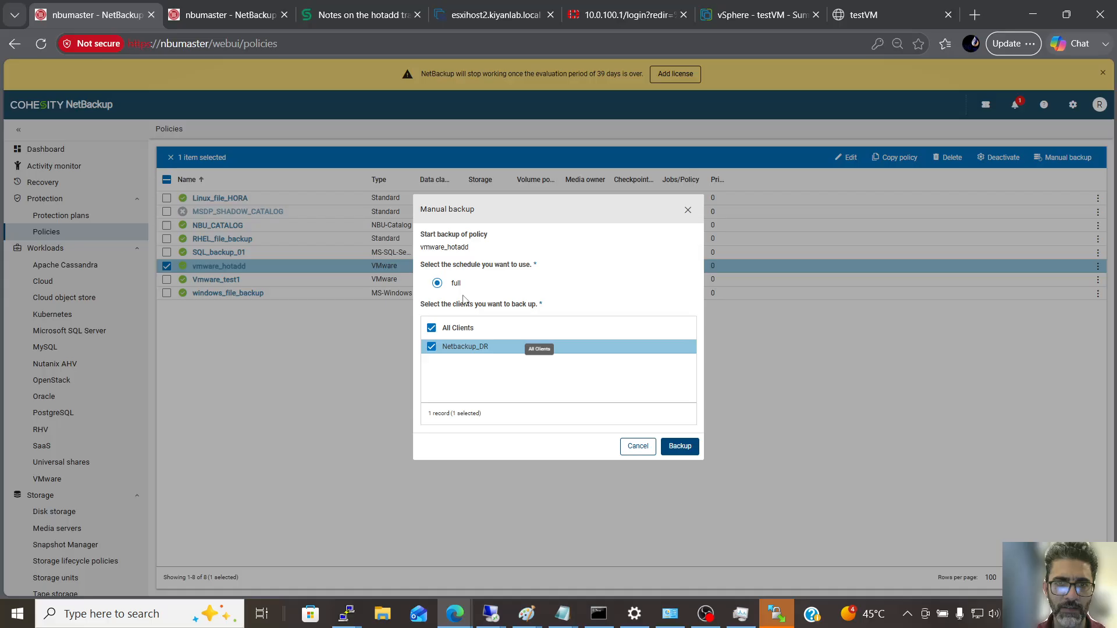
left_click(678, 446)
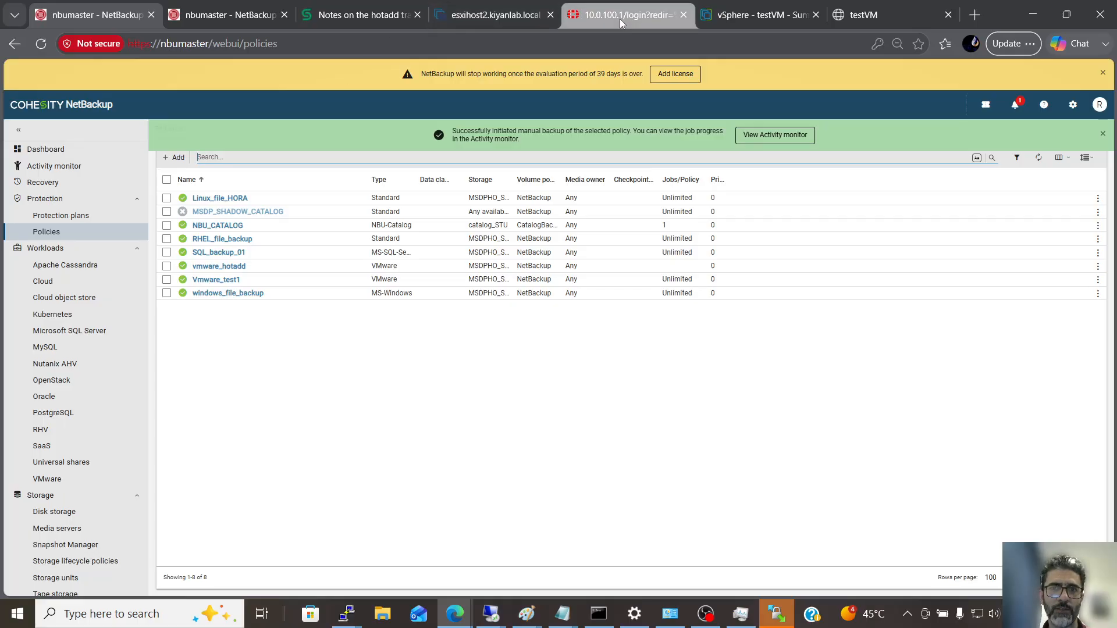
Step: Switch to the ESXi Host Client and open the snapshot manager of the Netbackup_DR virtual machine
left_click(507, 17)
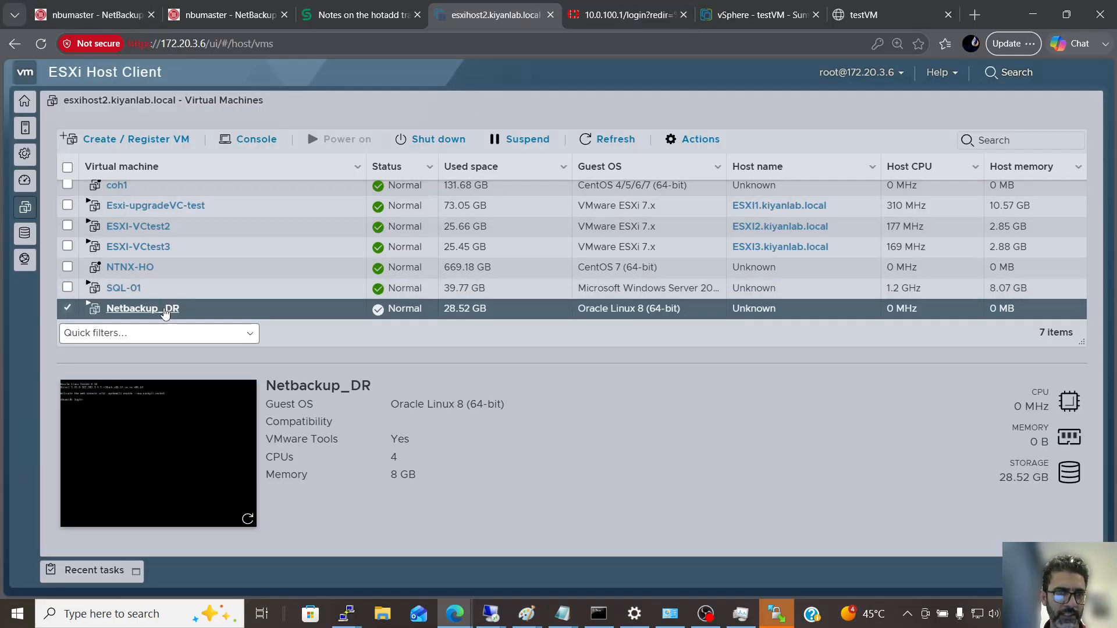
right_click(171, 314)
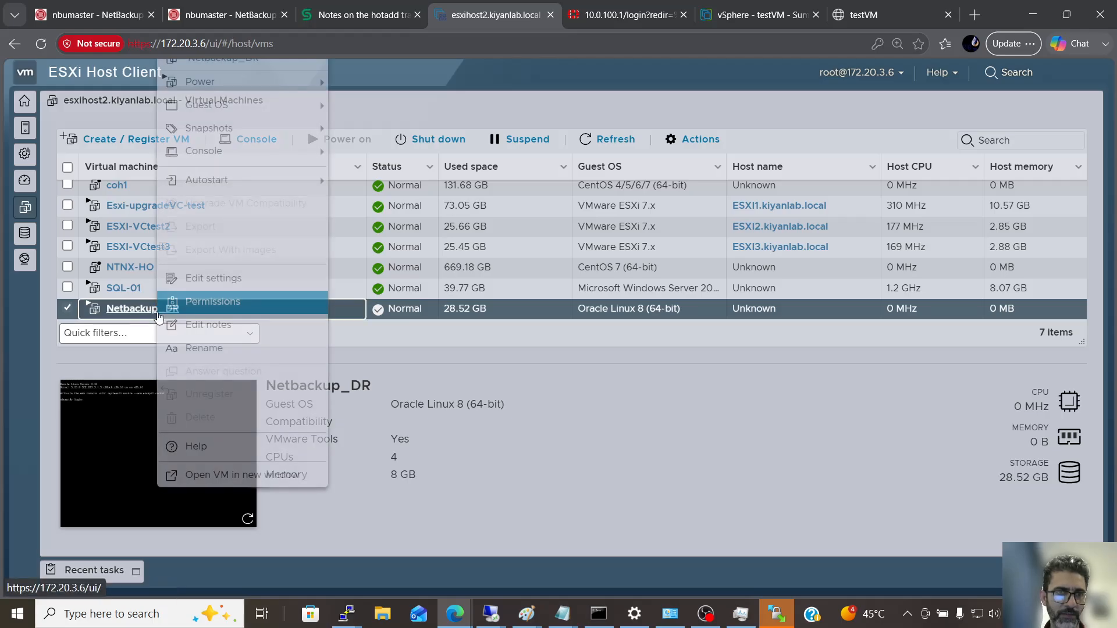
mouse_move(257, 120)
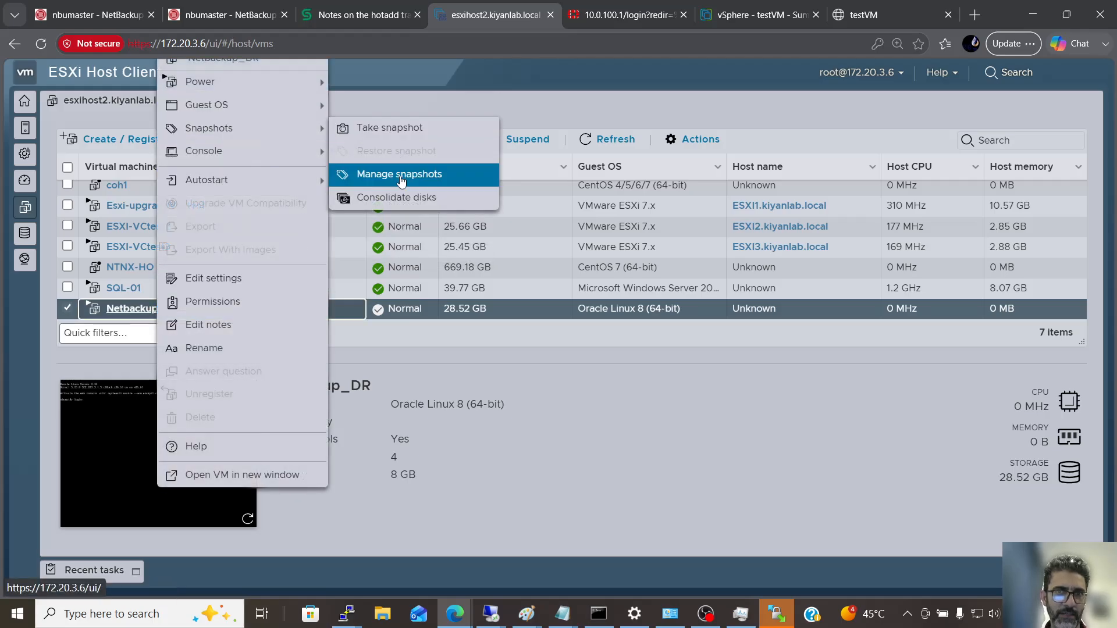
left_click(400, 174)
left_click(404, 182)
left_click(363, 172)
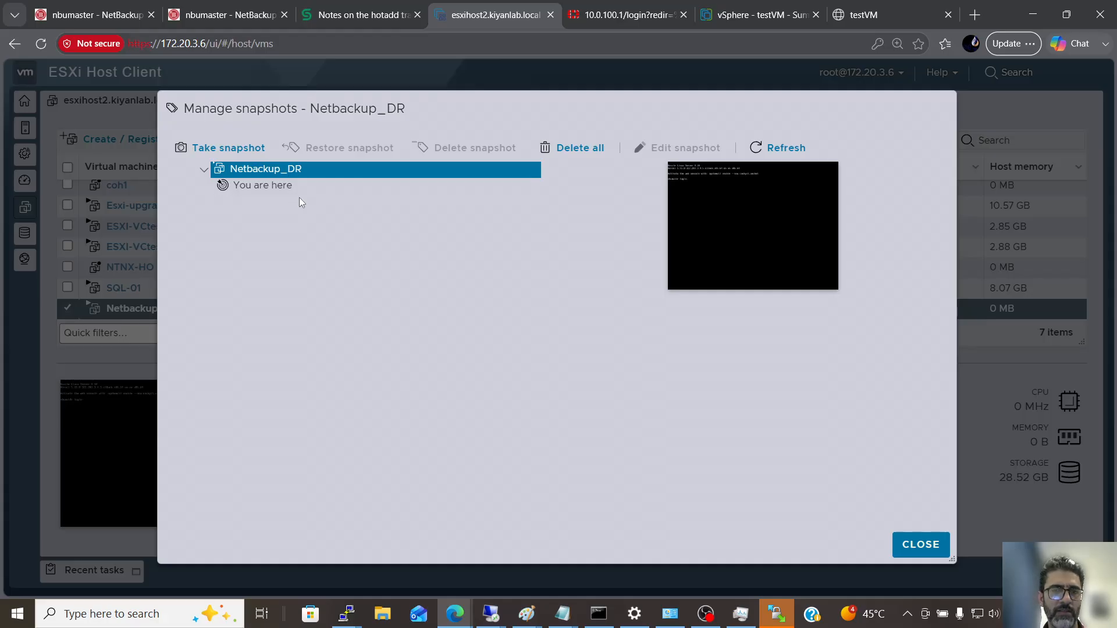
Step: In the NetBackup Activity monitor, inspect the details and job hierarchy of the active vmware_hotadd snapshot job for Netbackup_DR
left_click(106, 13)
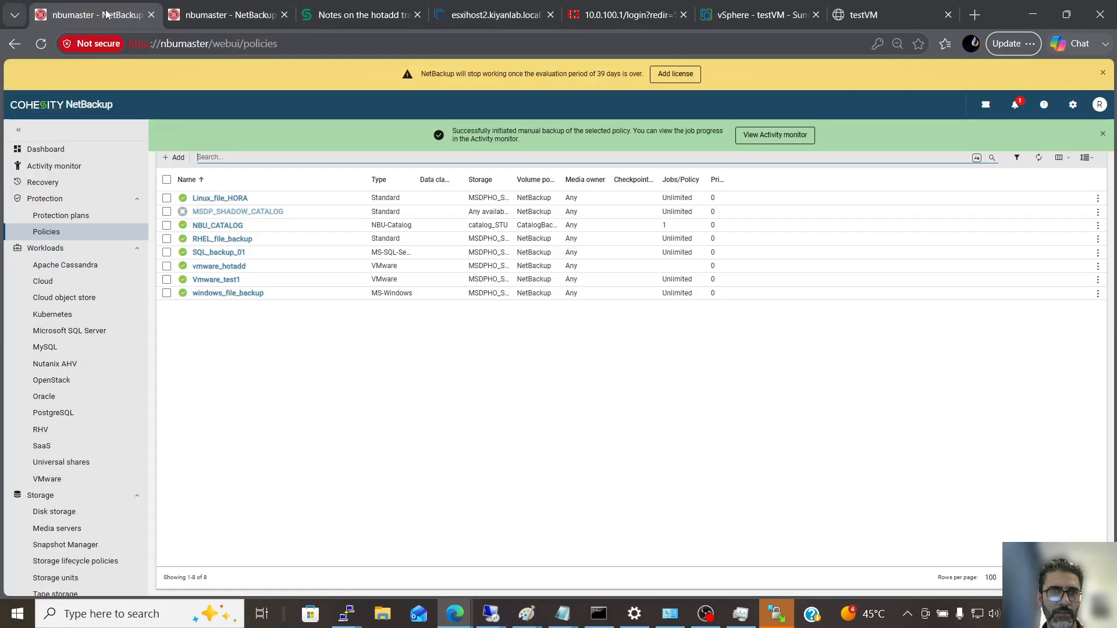
left_click(789, 135)
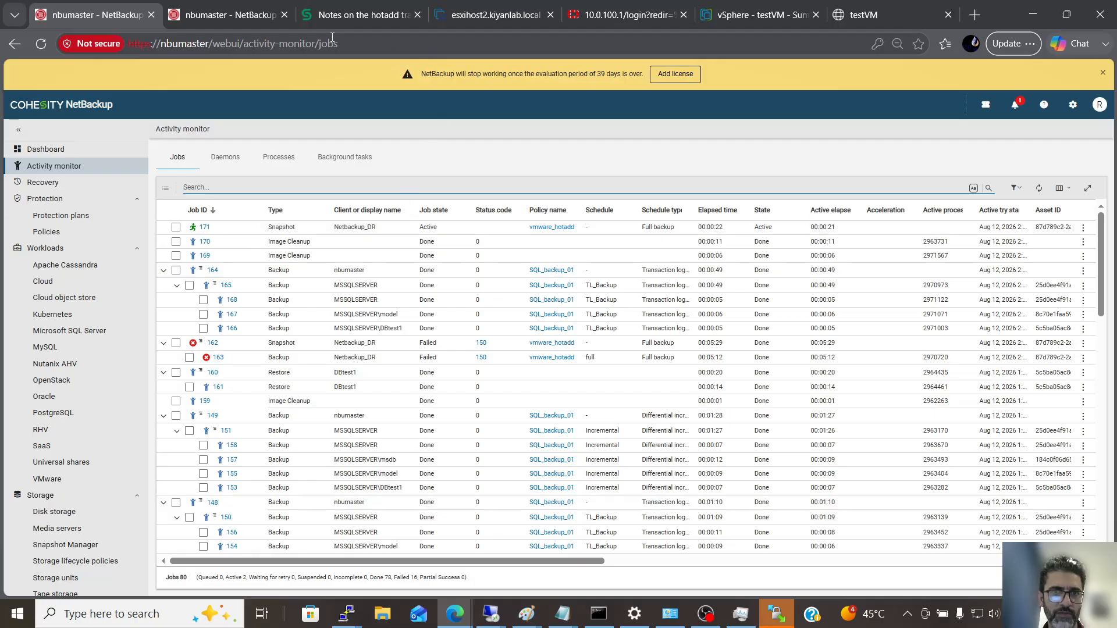
left_click(473, 18)
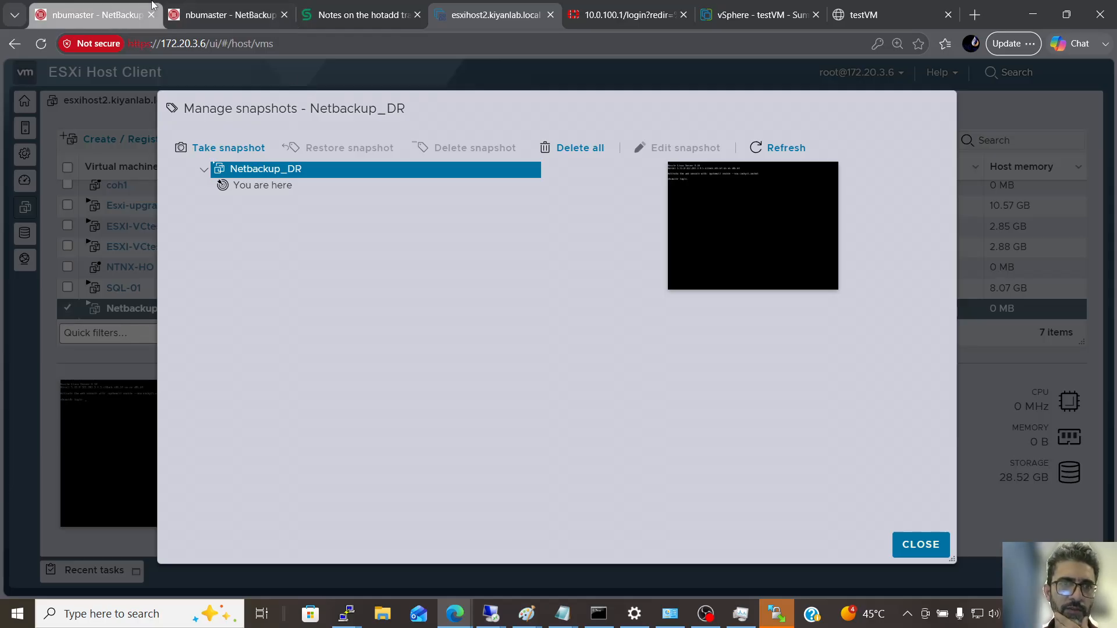
left_click(85, 19)
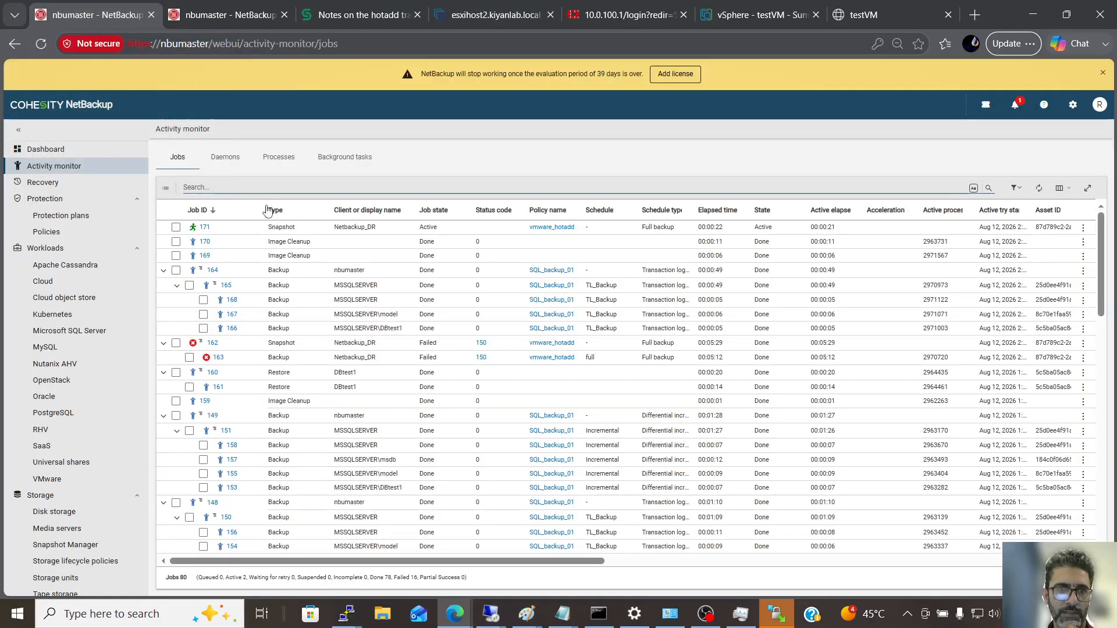
left_click(205, 227)
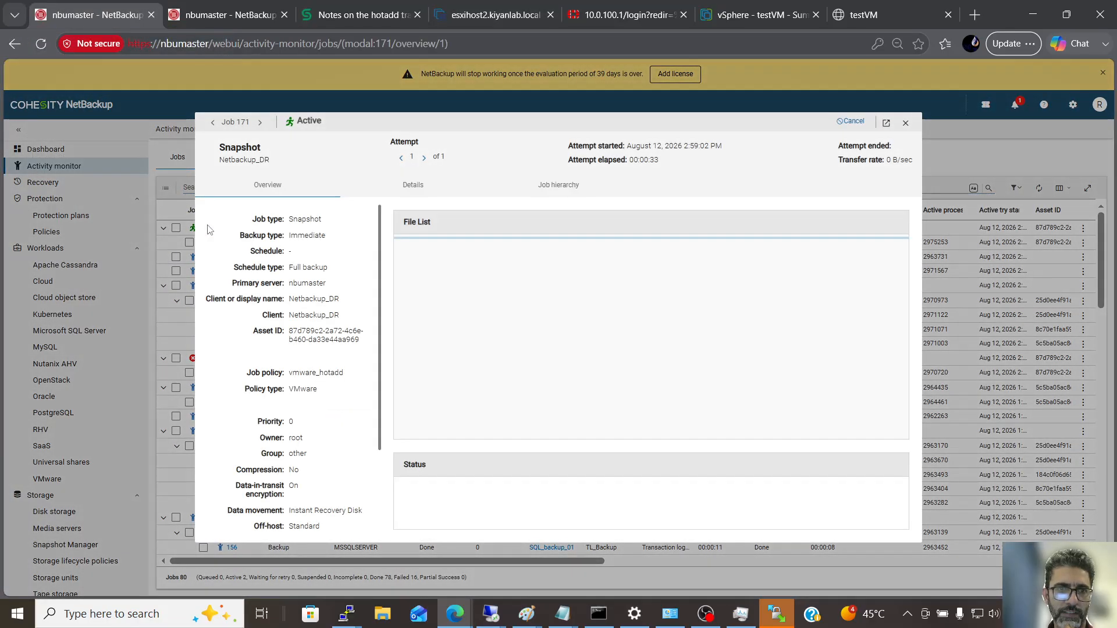
left_click(429, 184)
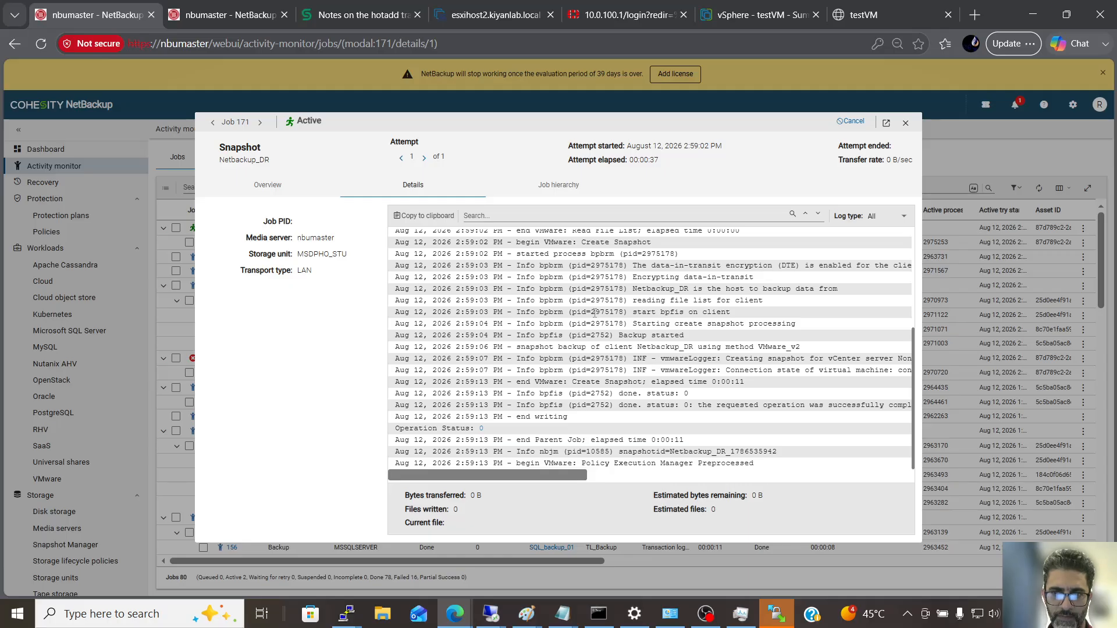
left_click(550, 185)
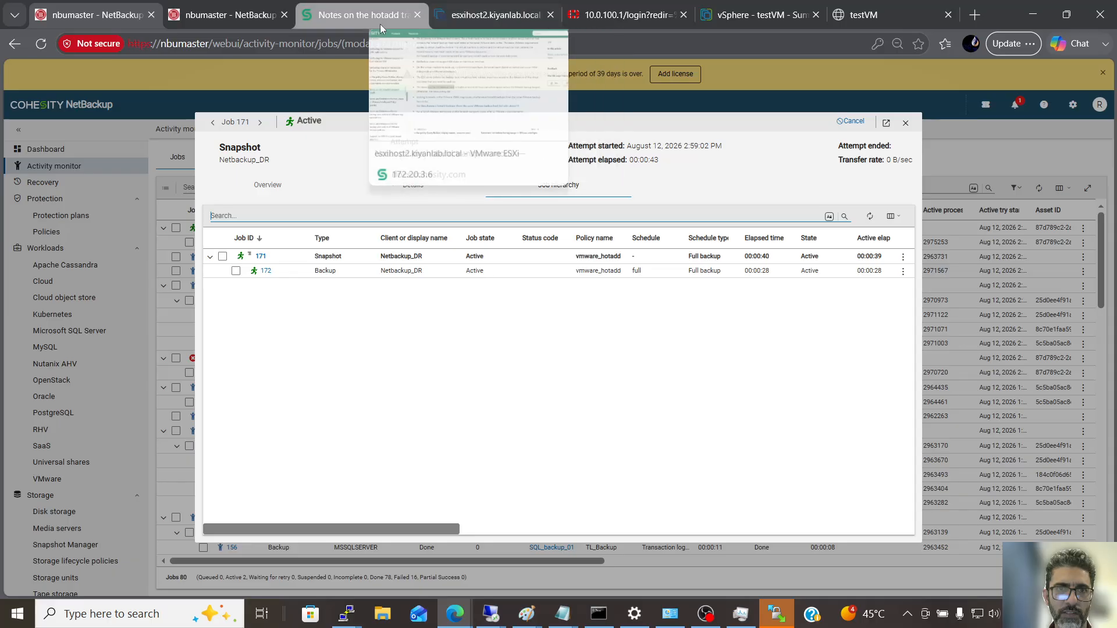
Step: Return to the ESXi Host Client, refresh Netbackup_DR's snapshot list to check for the backup snapshot, and close the snapshot manager
left_click(483, 16)
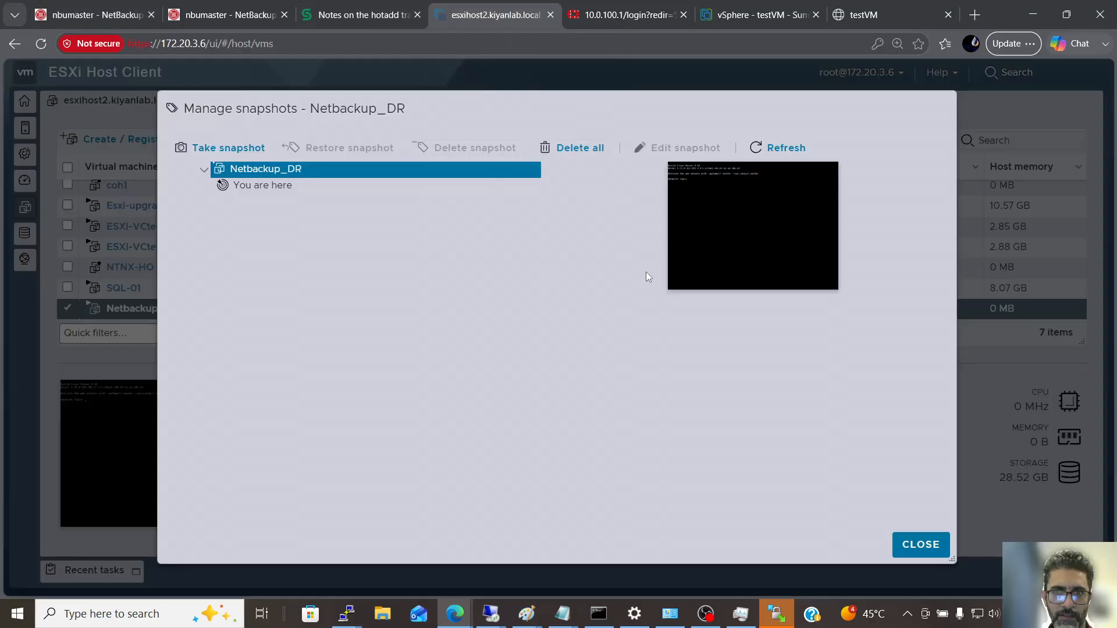
left_click(780, 148)
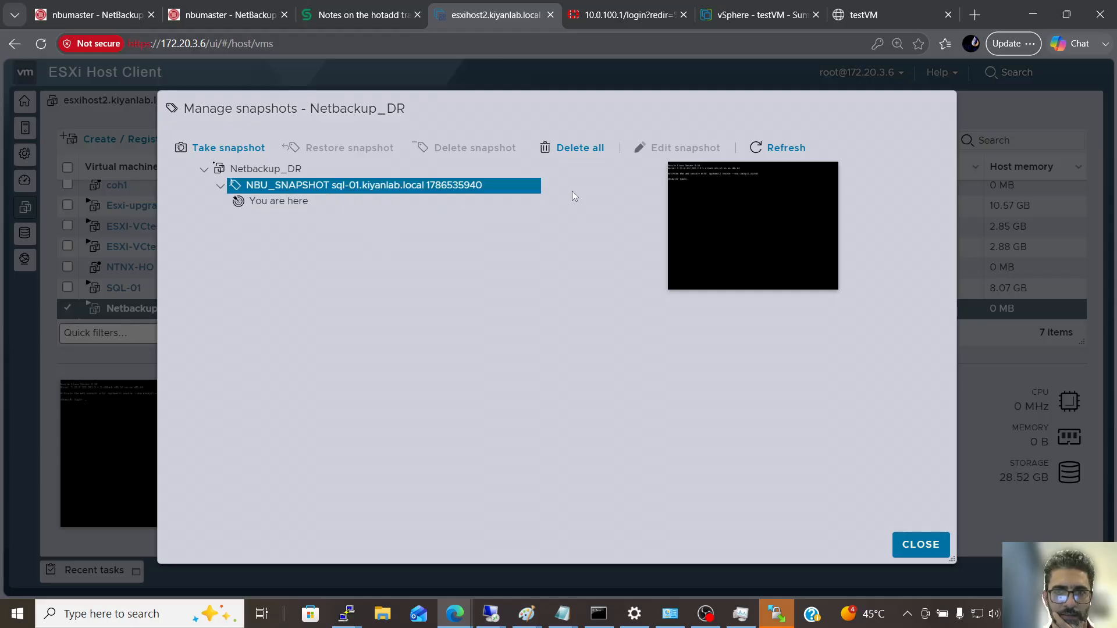
left_click(924, 545)
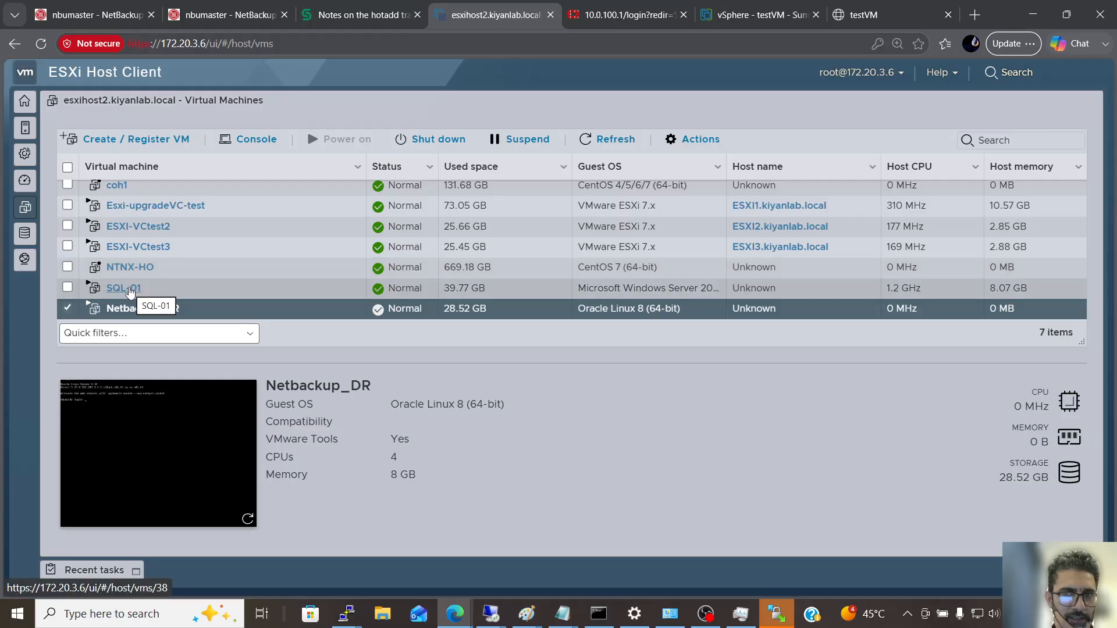
Step: Open the SQL-01 virtual machine and examine its storage information and hardware configuration
left_click(130, 289)
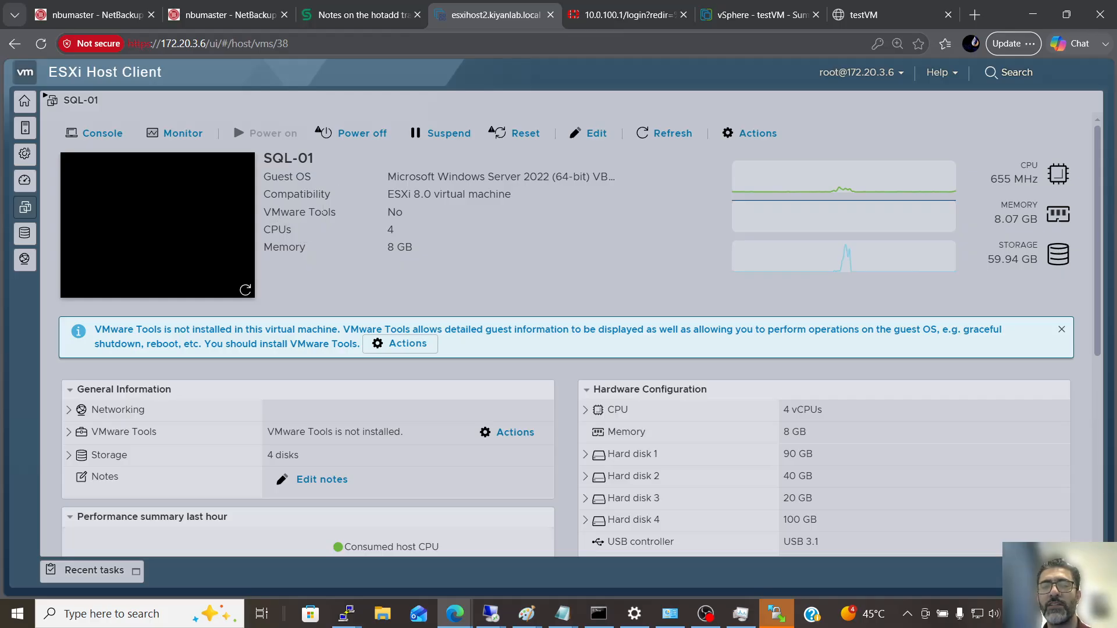
scroll(281, 349, "down", 1)
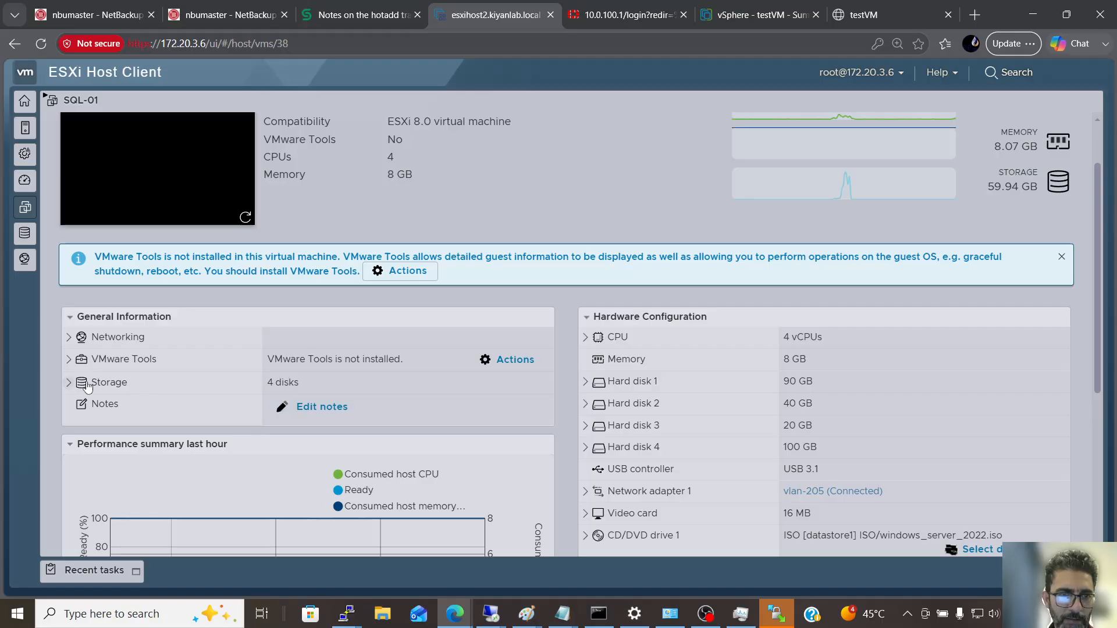
left_click(69, 384)
scroll(192, 364, "down", 1)
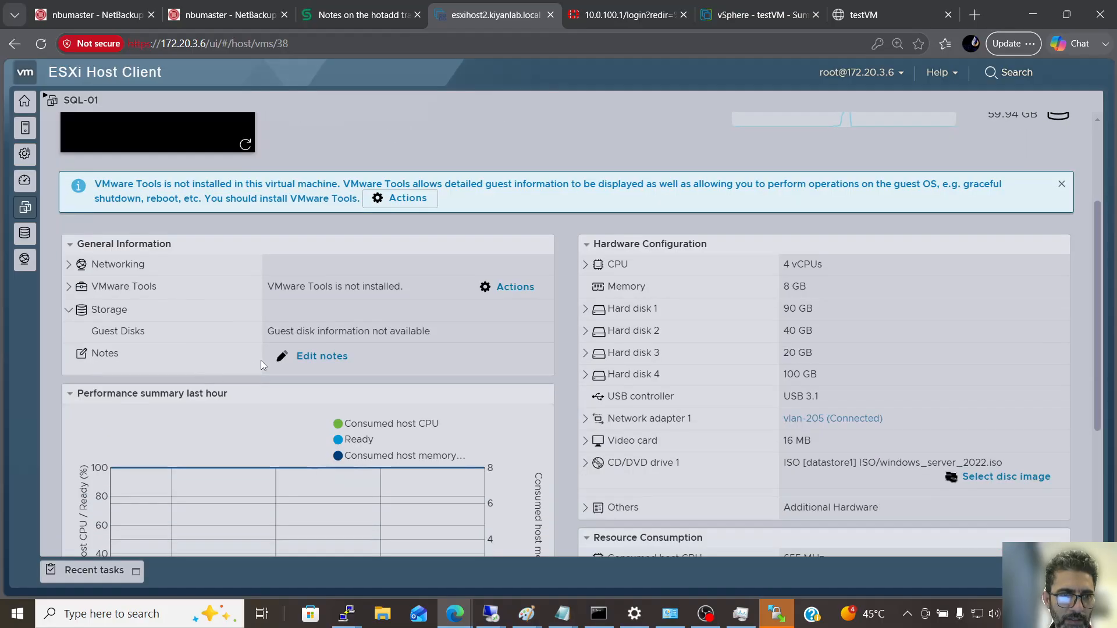
scroll(87, 278, "up", 2)
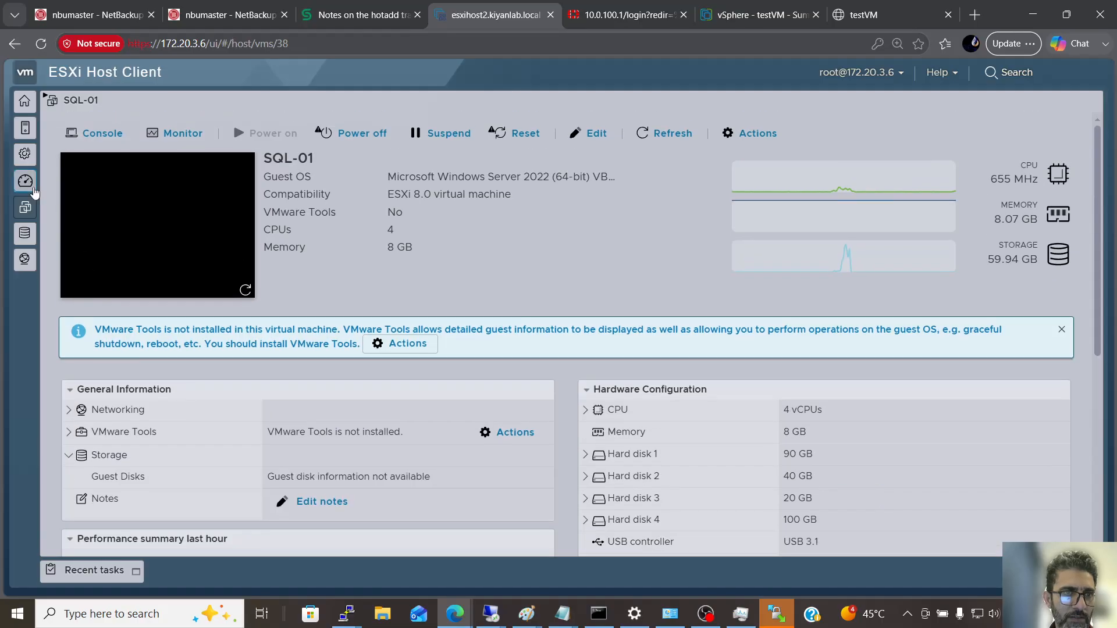
Step: Open SQL-01's virtual hardware settings, show its remaining hard disks, and examine the details of Hard disk 5
left_click(25, 102)
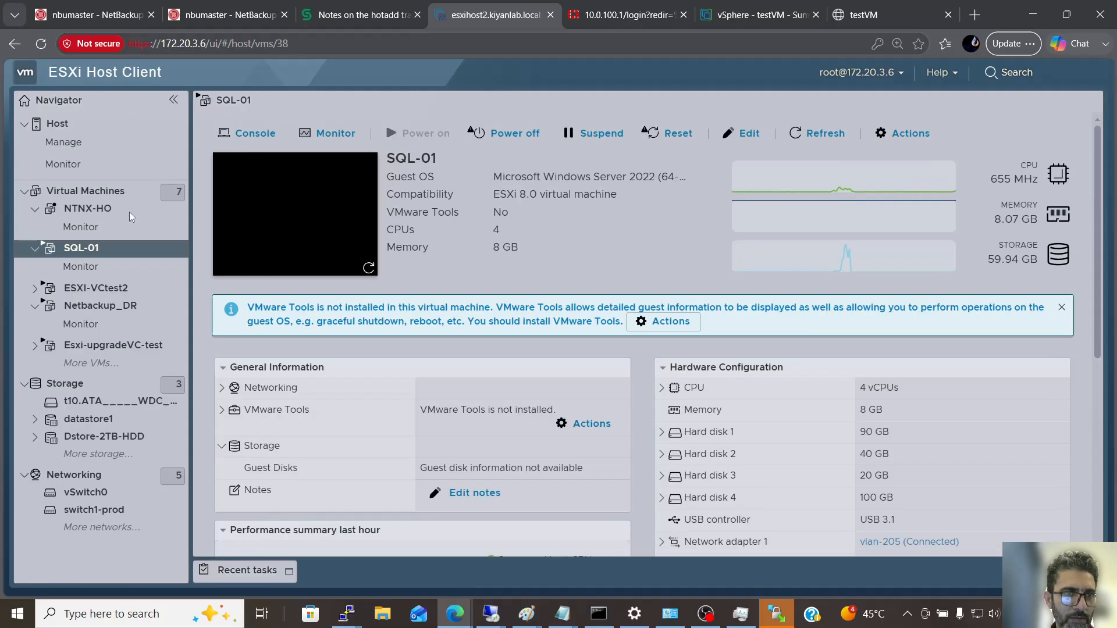
right_click(85, 248)
left_click(175, 374)
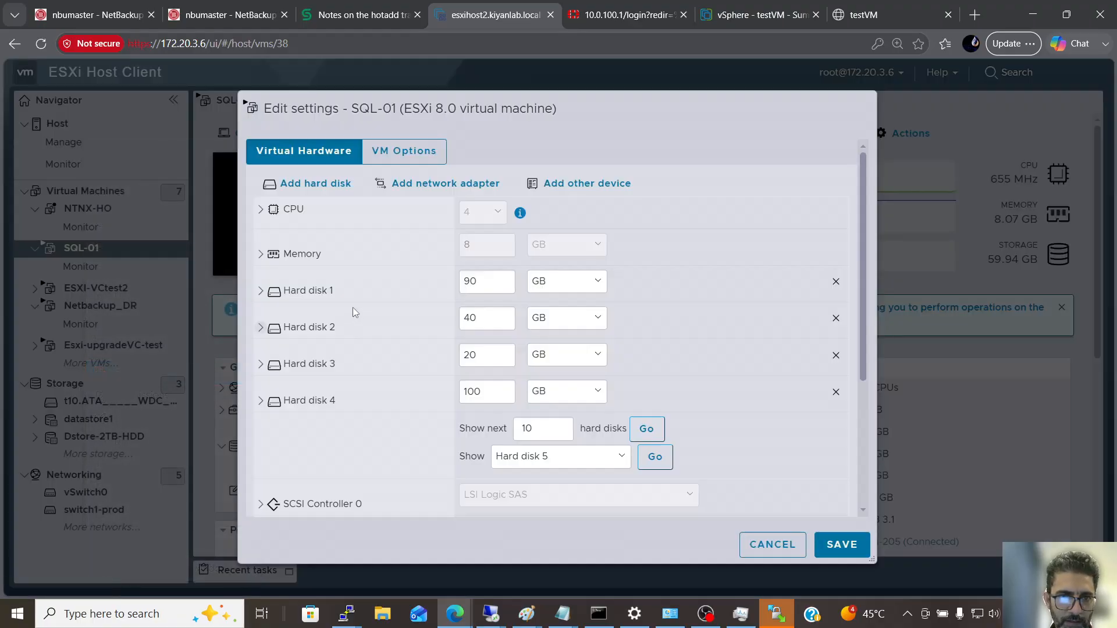
left_click(646, 429)
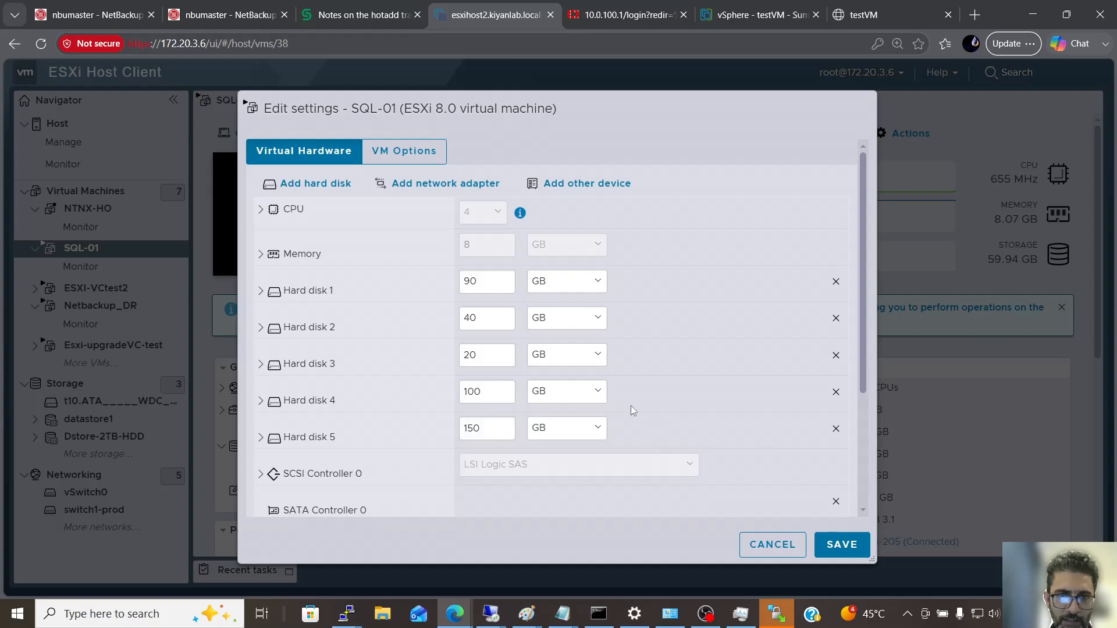
scroll(547, 386, "down", 1)
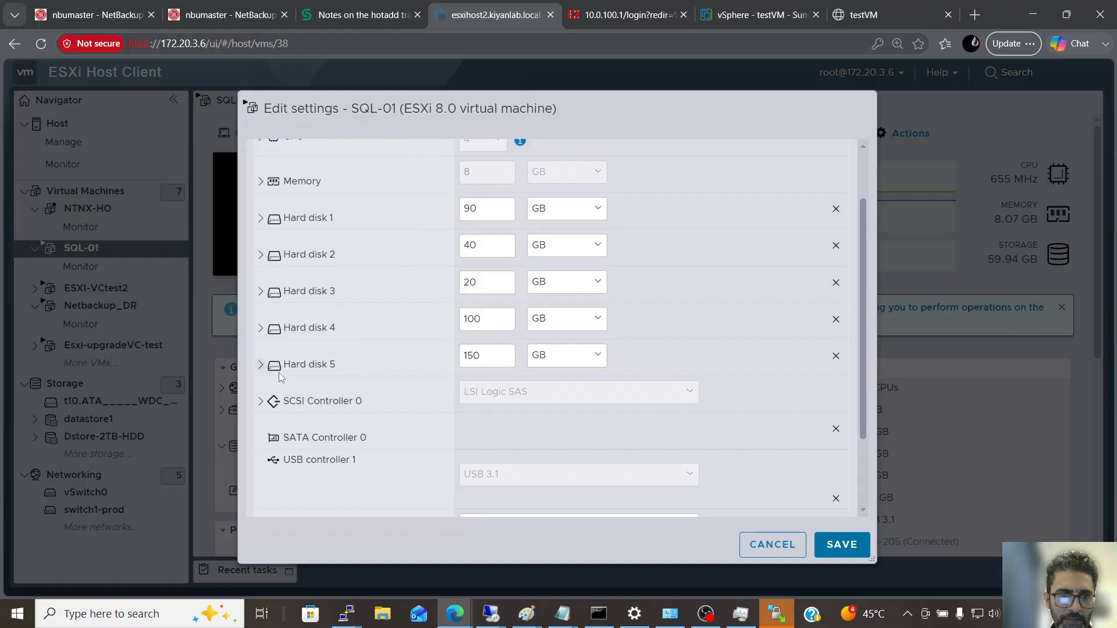
left_click(261, 365)
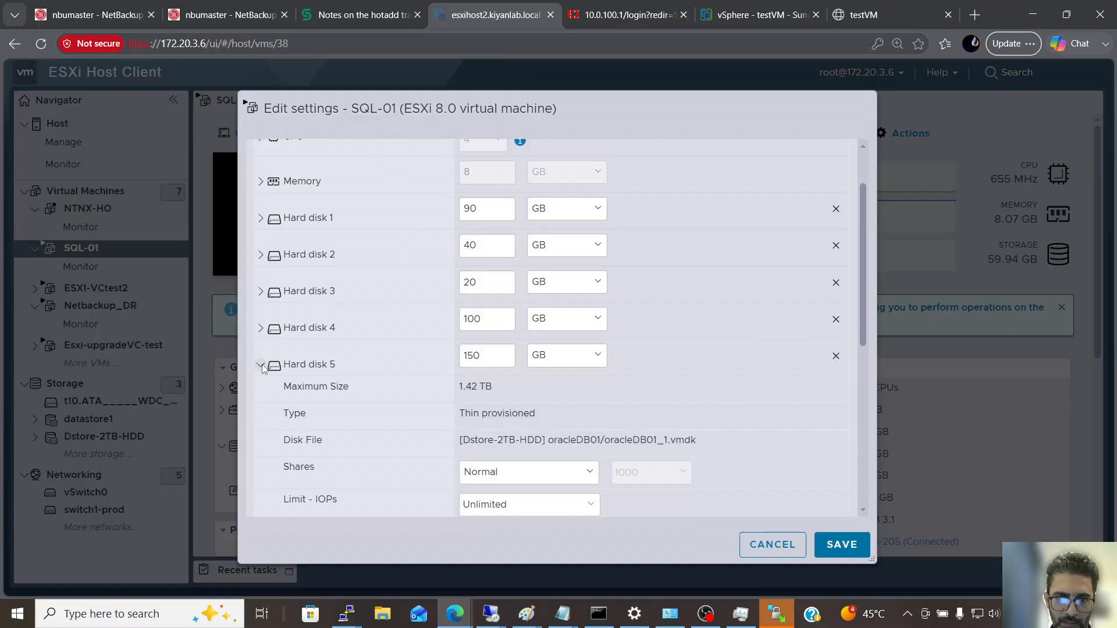
Step: Check the disk files of Hard disk 3, Hard disk 2 and Hard disk 1 in SQL-01's settings
left_click(260, 291)
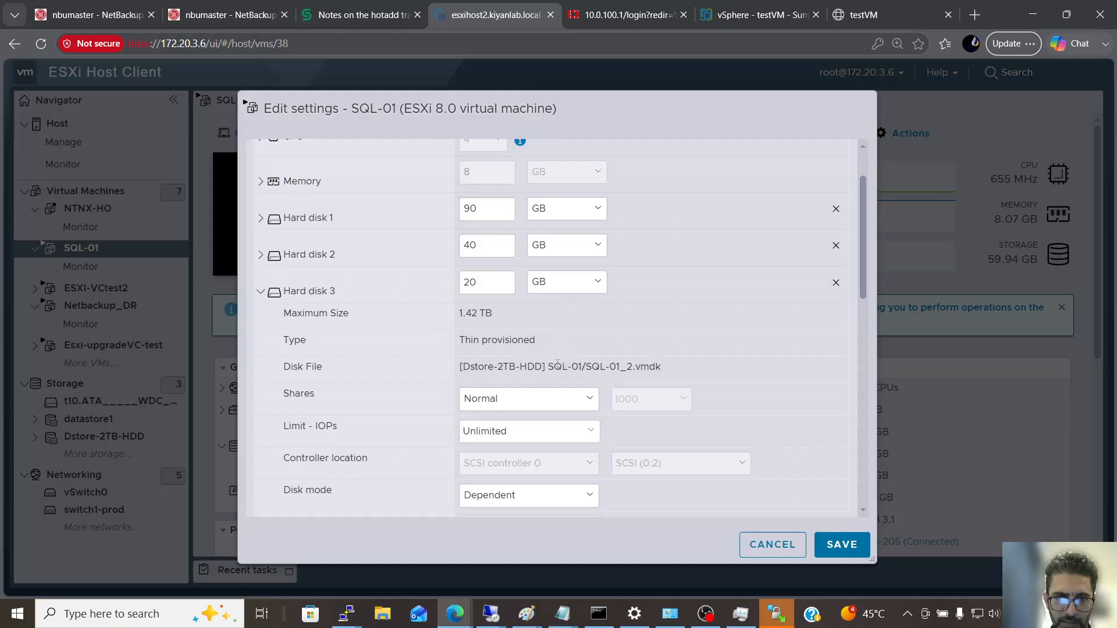
left_click_drag(647, 370, 548, 368)
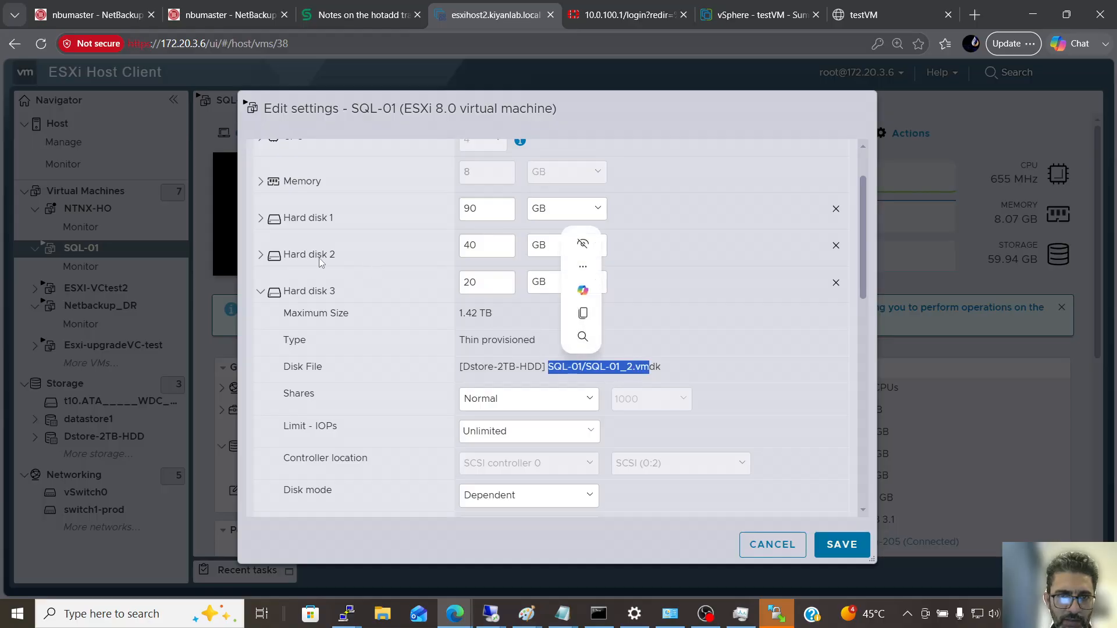
left_click(261, 255)
left_click_drag(605, 330, 553, 330)
left_click(260, 219)
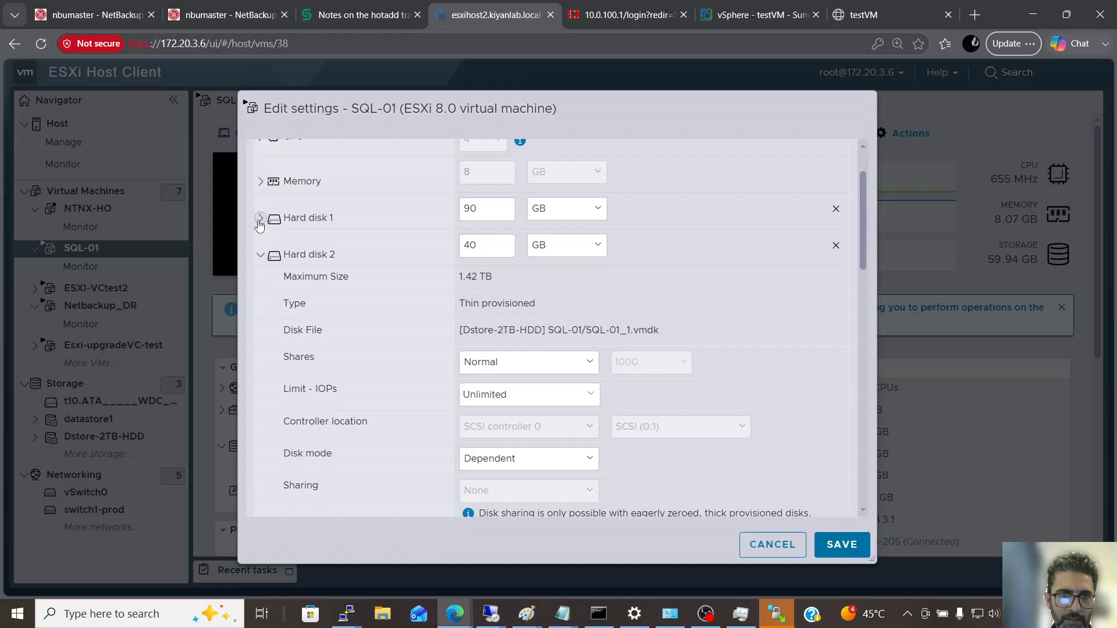
scroll(596, 292, "down", 7)
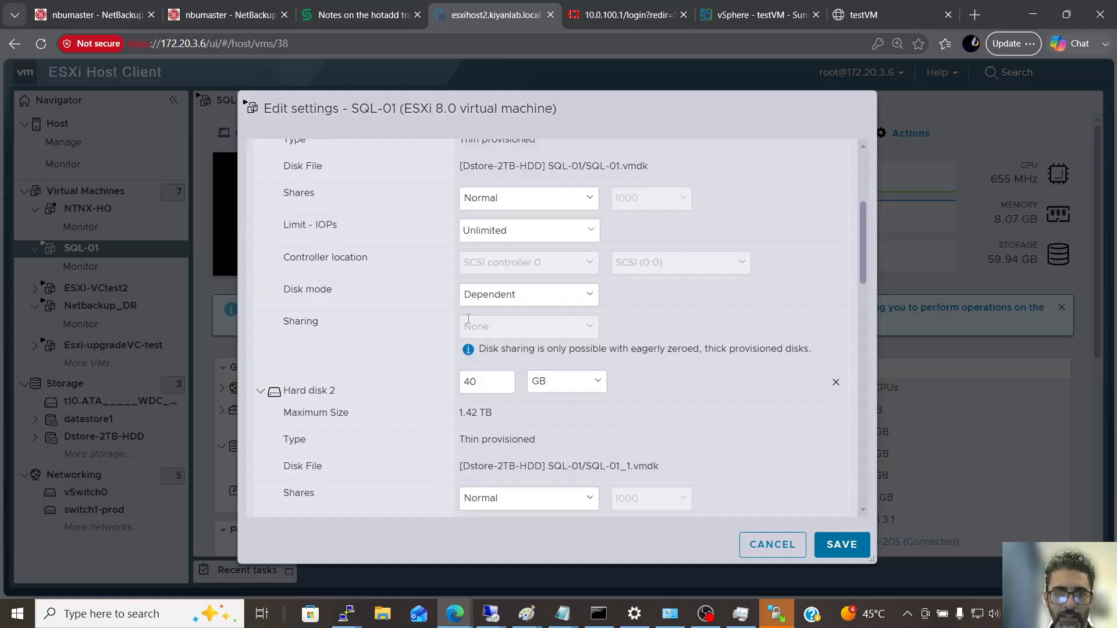
scroll(440, 355, "down", 1)
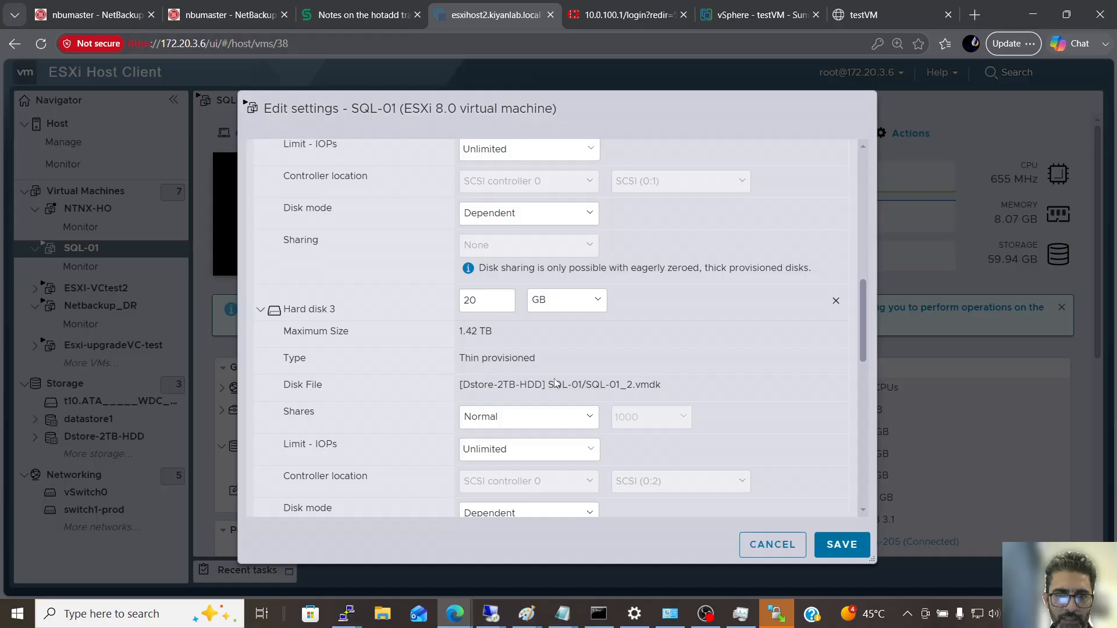
scroll(387, 369, "down", 5)
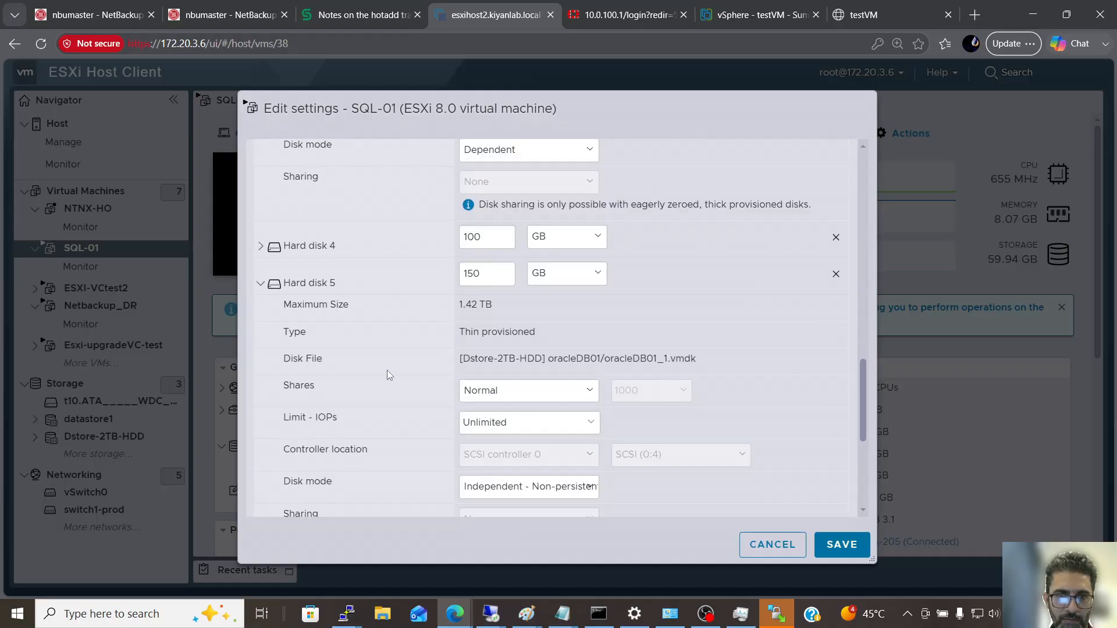
Step: Examine the disk file path and disk mode of Hard disk 4 in SQL-01's settings
left_click(273, 246)
left_click_drag(640, 323, 527, 325)
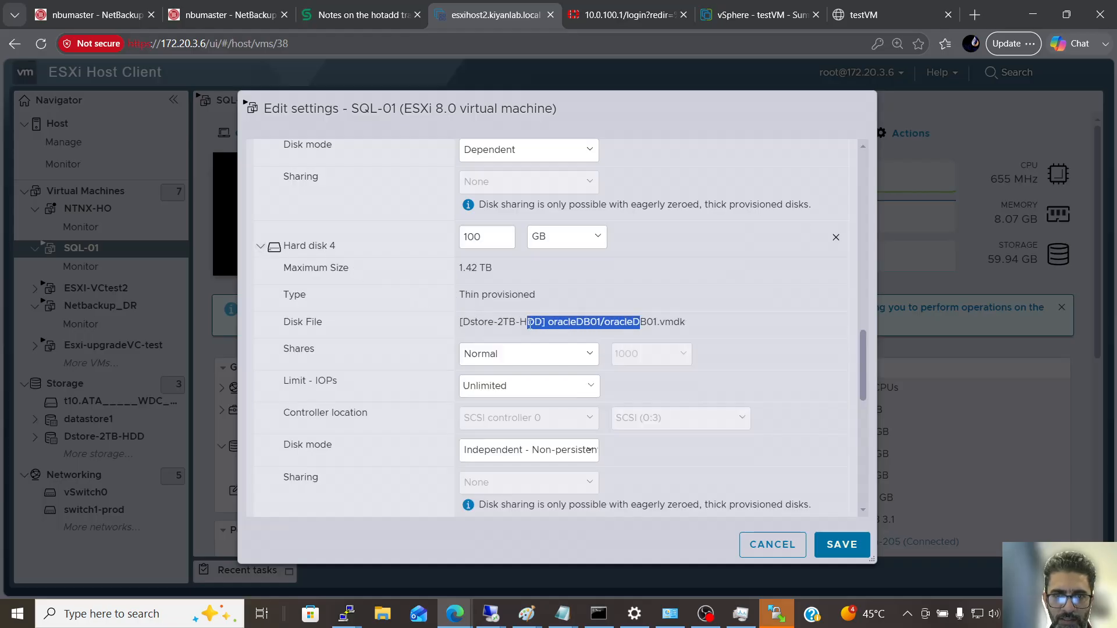
left_click(514, 332)
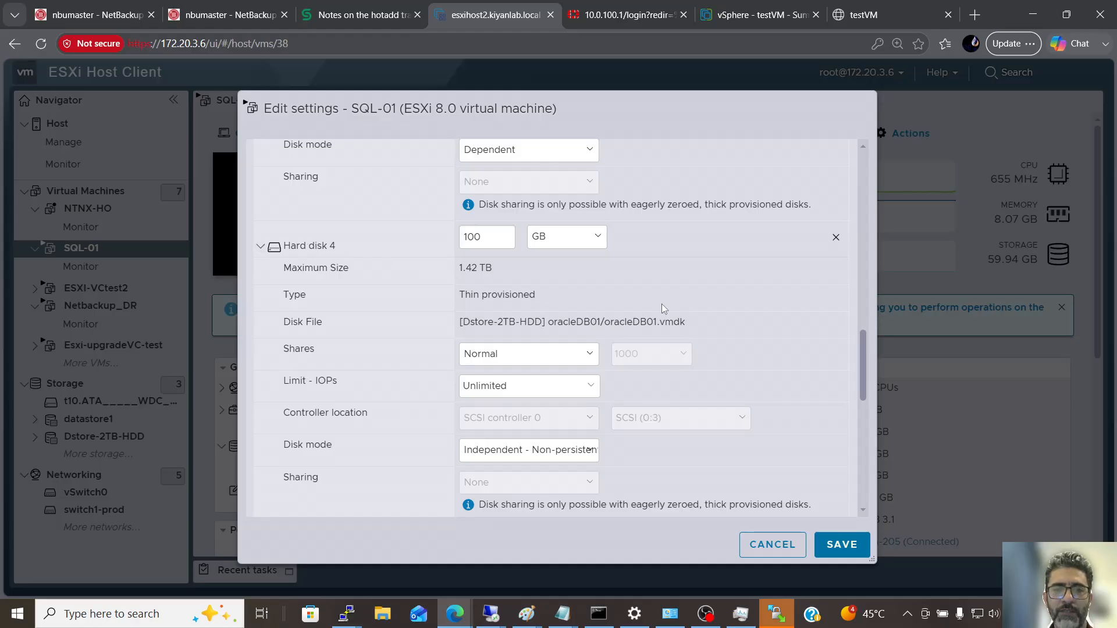
left_click_drag(672, 323, 634, 325)
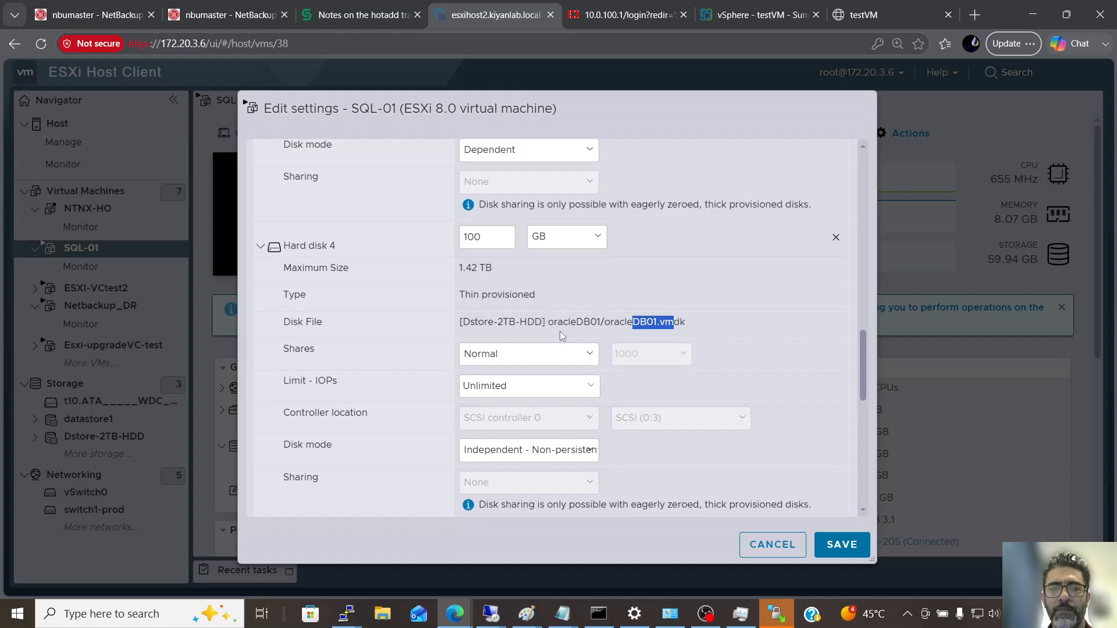
left_click_drag(548, 322, 632, 322)
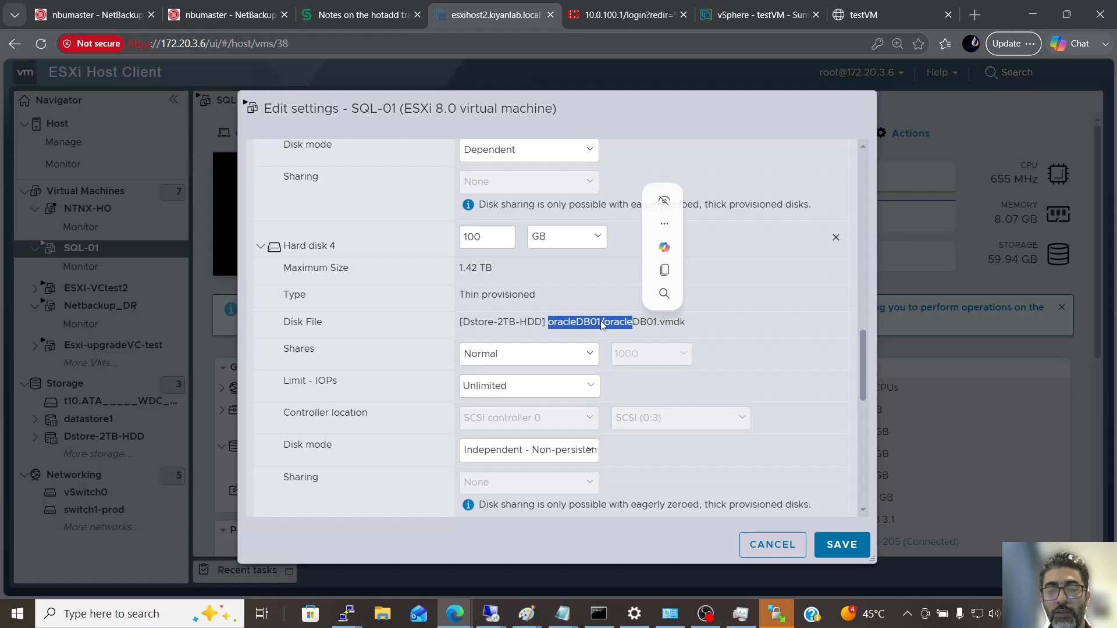
scroll(583, 329, "down", 1)
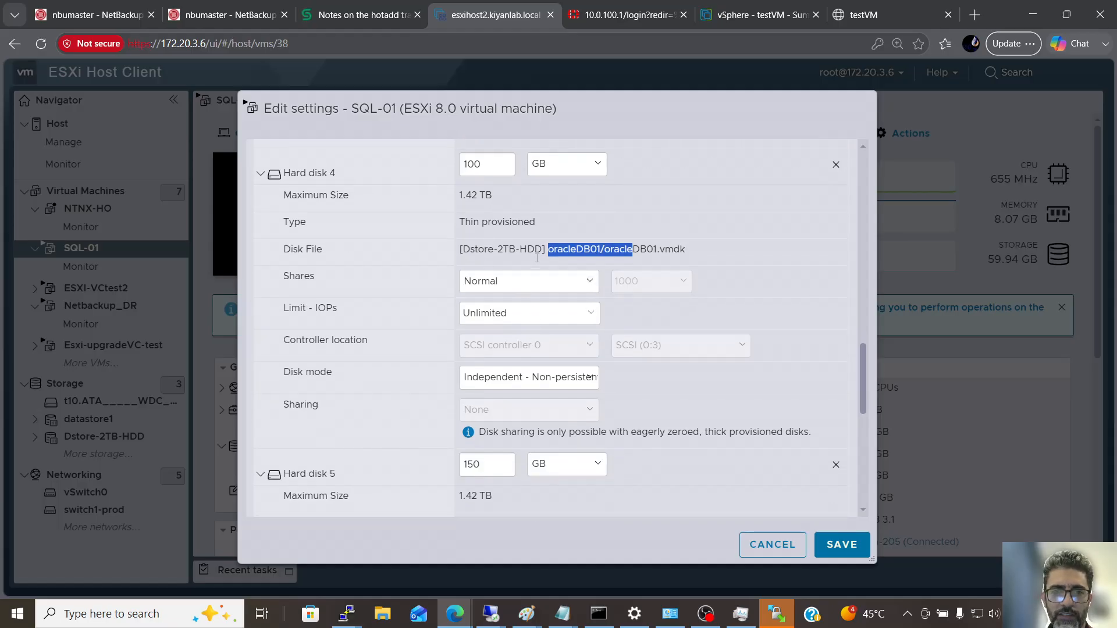
scroll(652, 335, "up", 1)
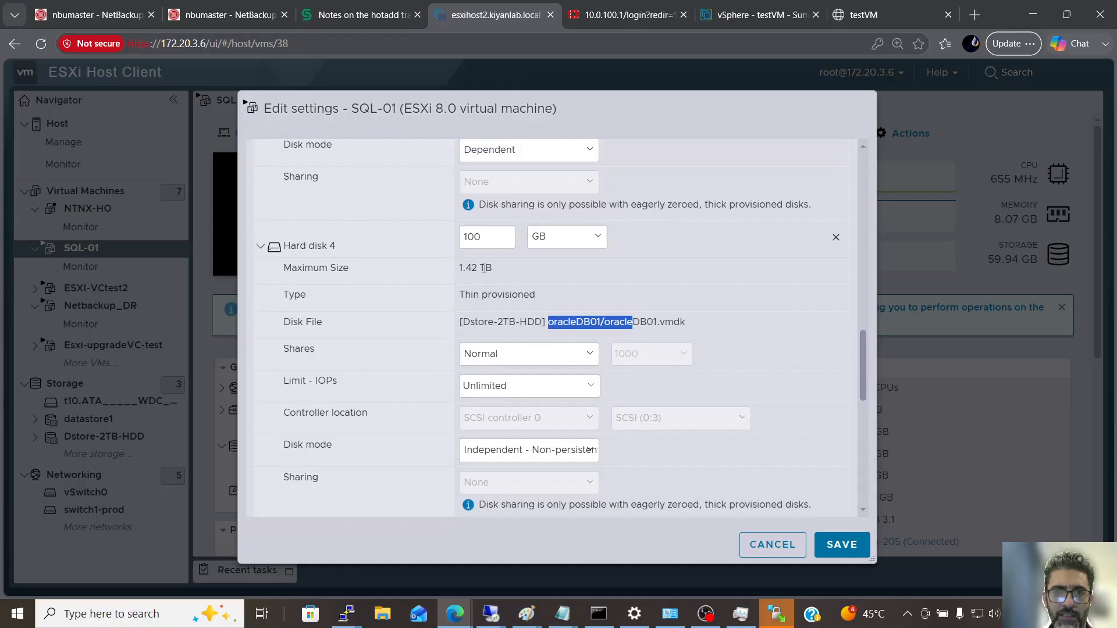
Step: Compare the disk entries for Hard disk 4 and Hard disk 5 in SQL-01's settings
scroll(484, 268, "up", 1)
scroll(453, 351, "down", 3)
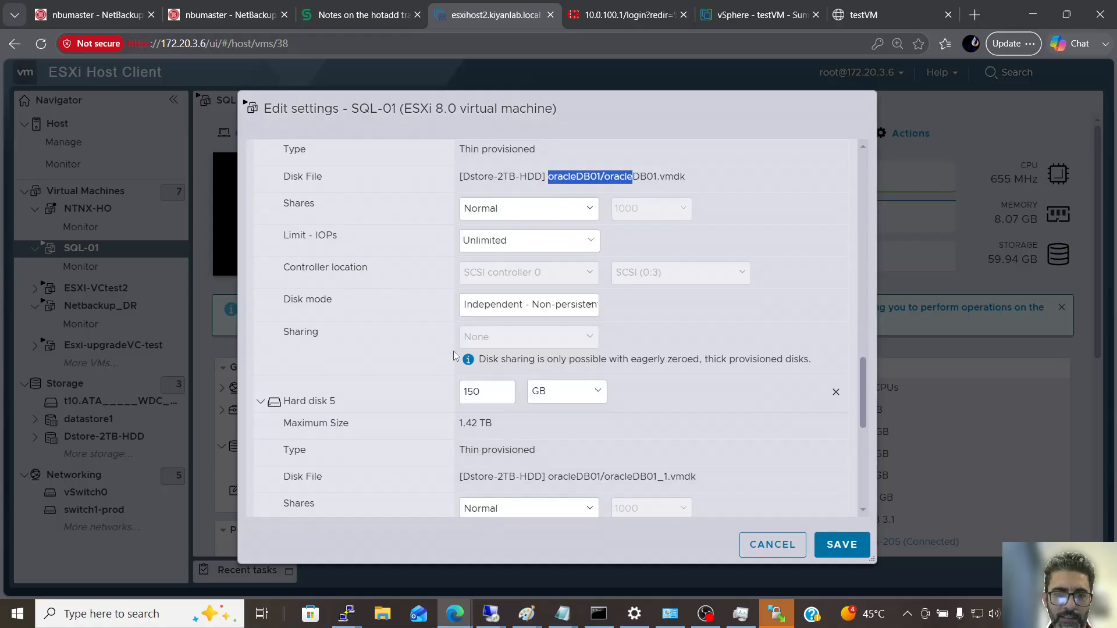
scroll(423, 375, "up", 3)
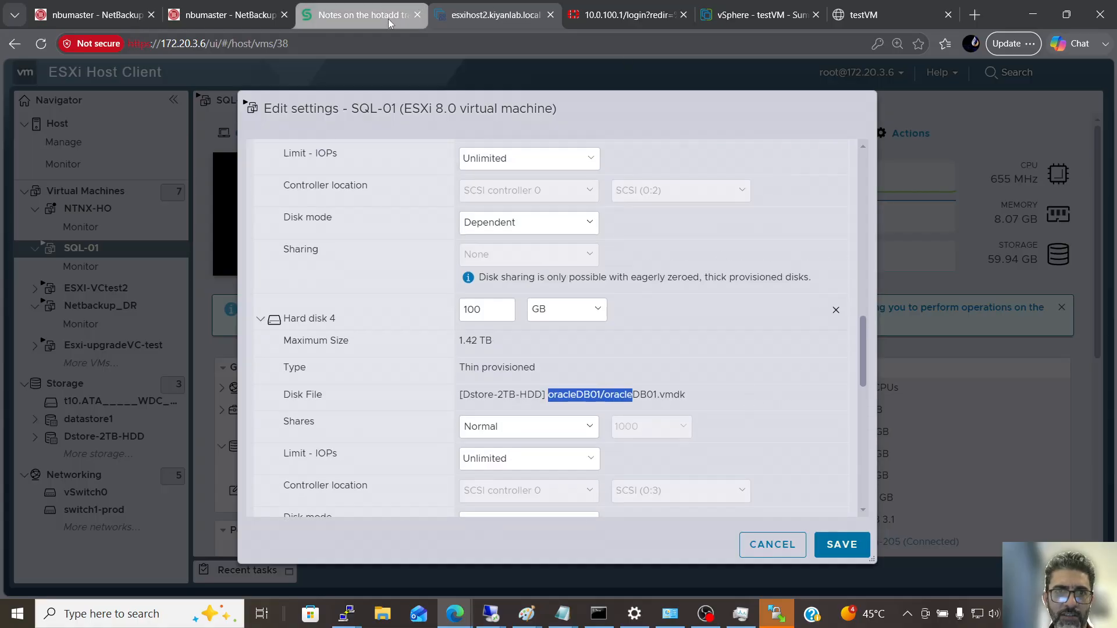
Step: Switch to the NetBackup activity monitor, check the details of snapshot job 171, and open its child backup job 172
left_click(103, 16)
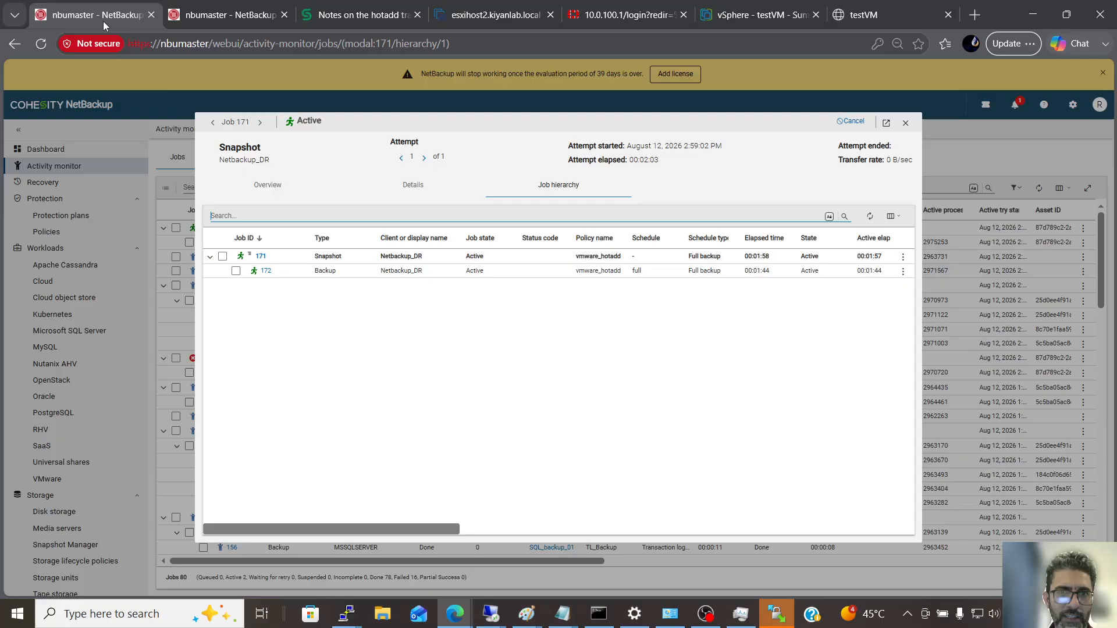
left_click(261, 256)
left_click(429, 193)
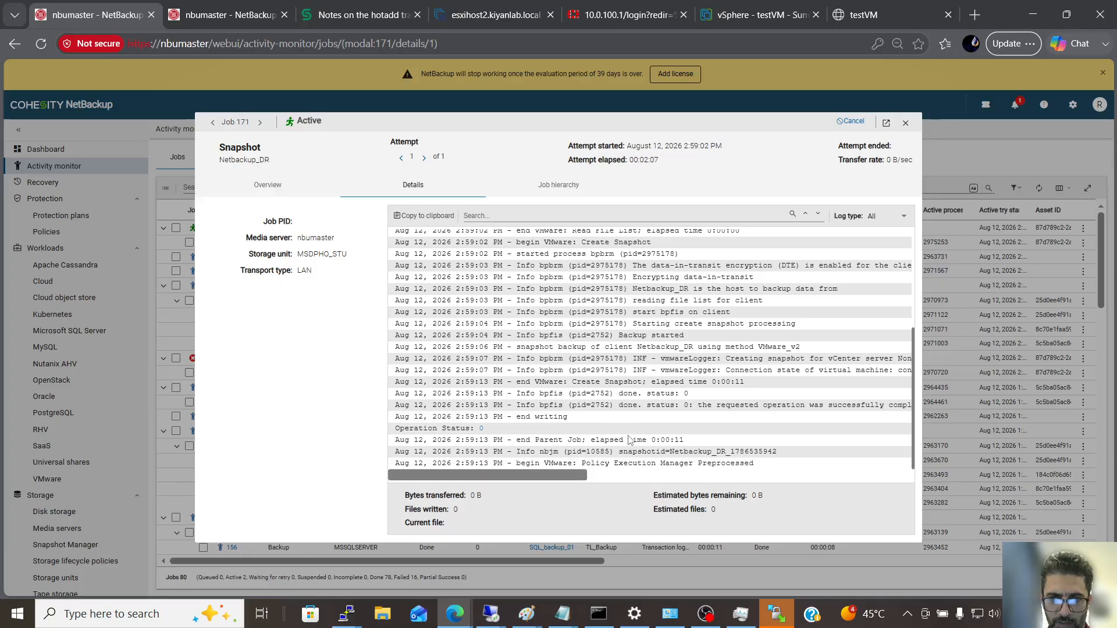
left_click(527, 190)
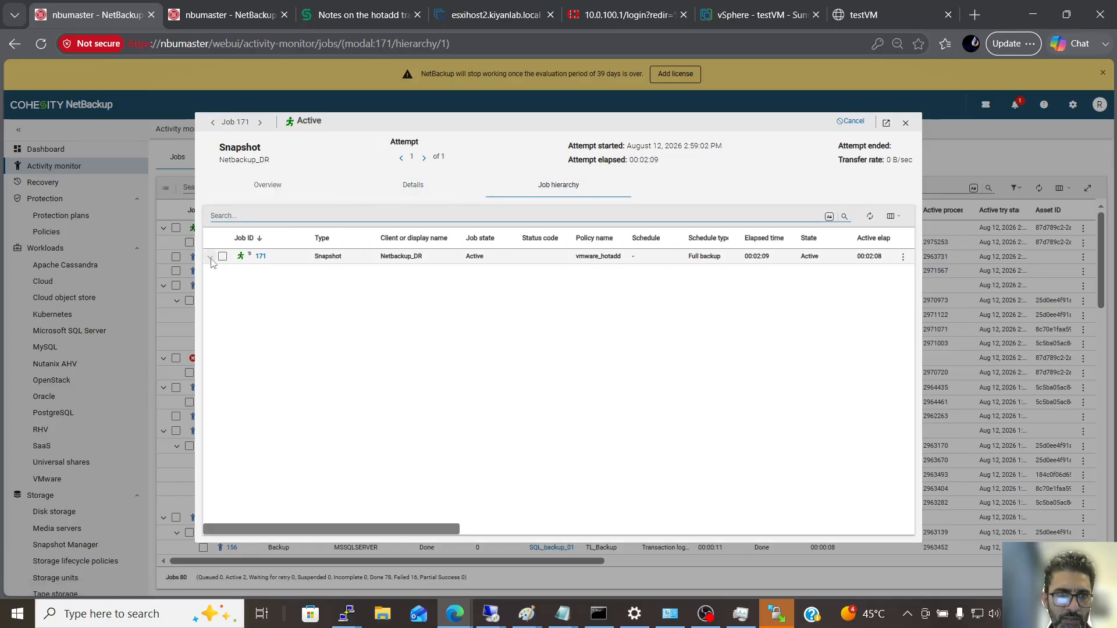
left_click(211, 258)
left_click(263, 275)
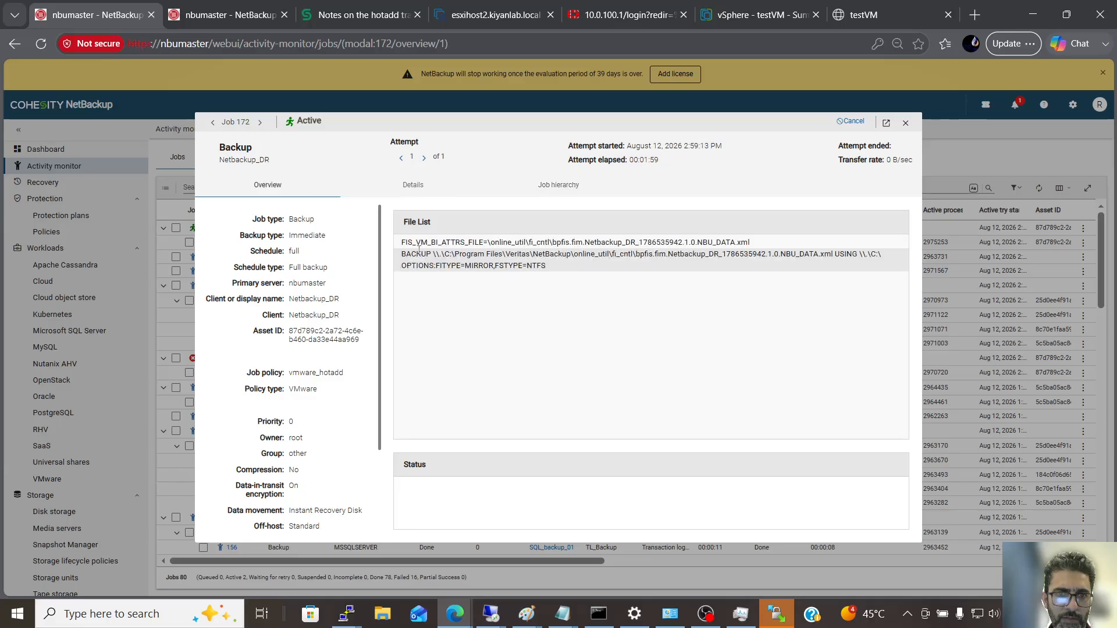
Step: Read through backup job 172's detailed log, including the full message about indexing LVM thin volumes on Windows backup hosts
left_click(424, 190)
scroll(707, 346, "down", 3)
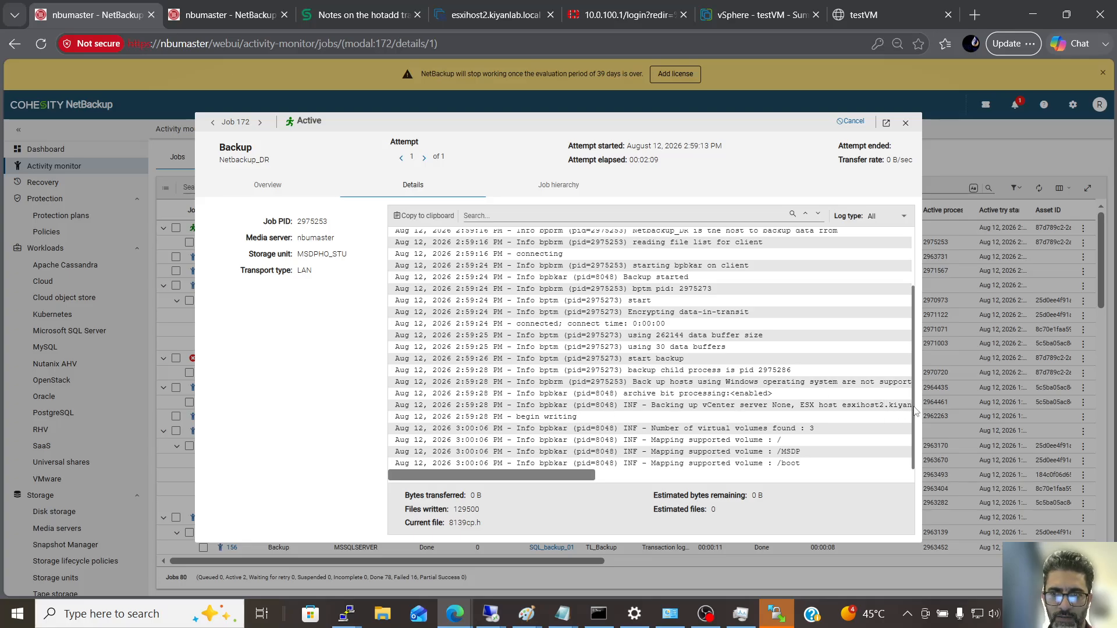
left_click_drag(914, 411, 912, 328)
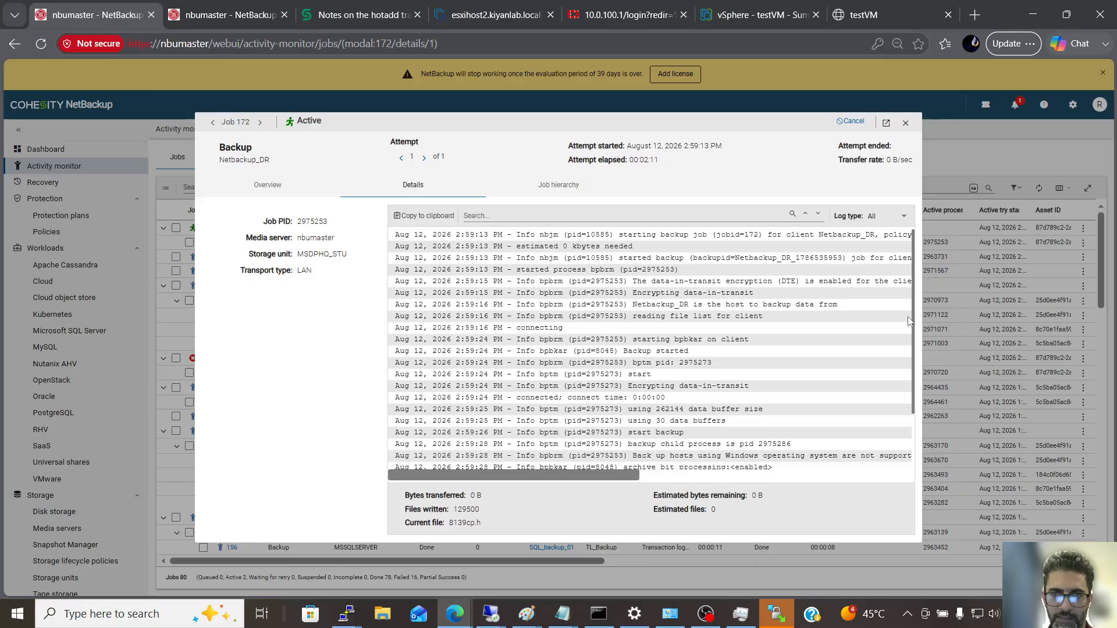
scroll(905, 442, "down", 2)
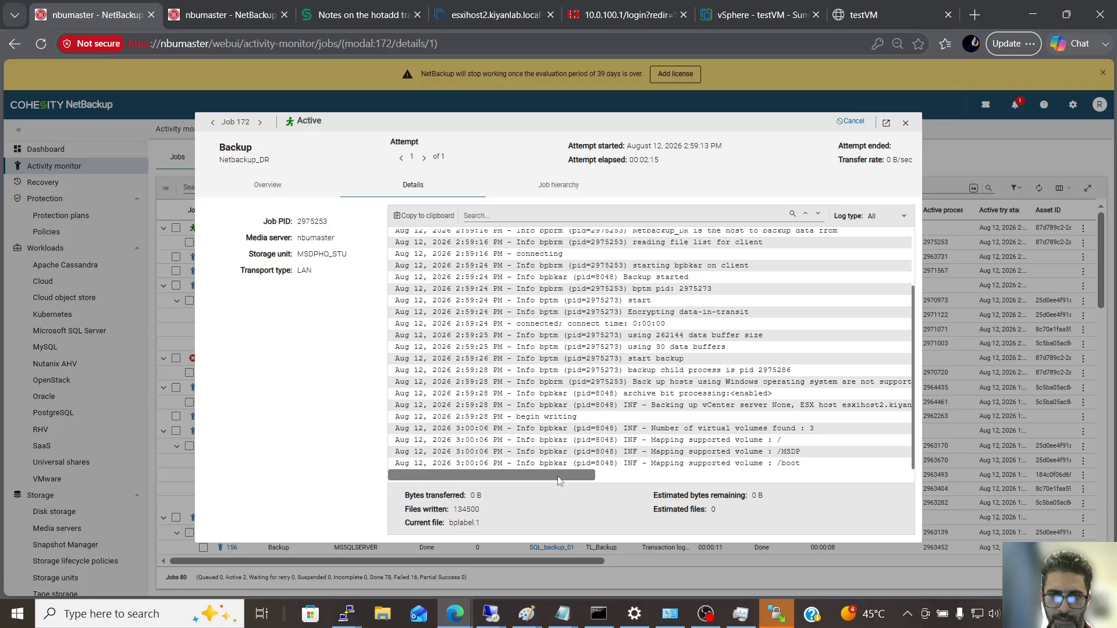
left_click_drag(557, 480, 647, 483)
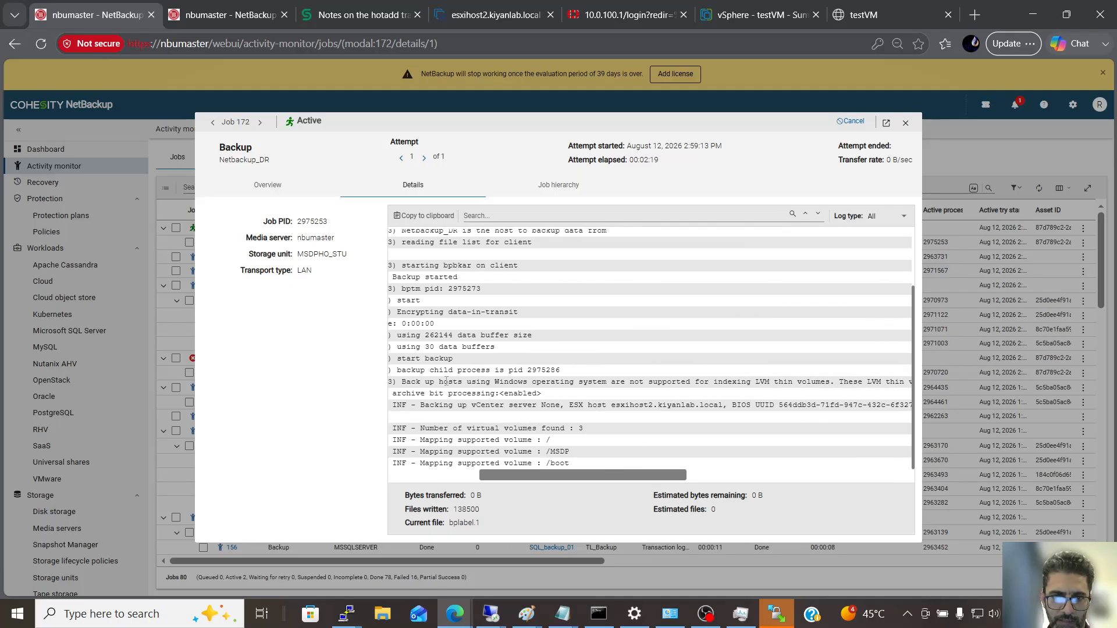
left_click_drag(403, 382, 890, 382)
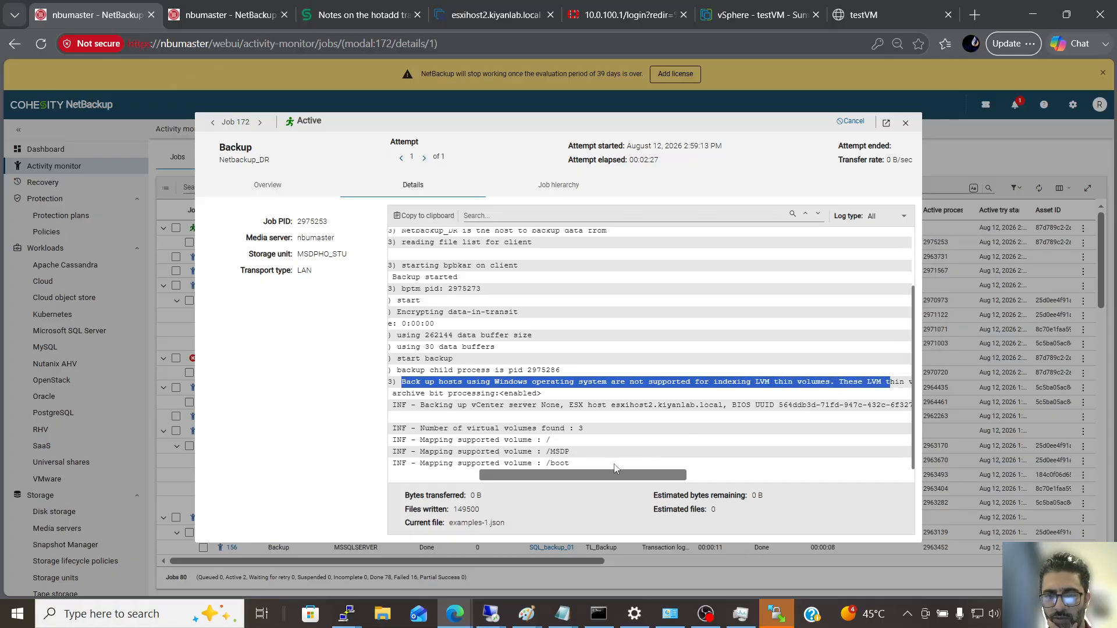
left_click_drag(612, 475, 519, 468)
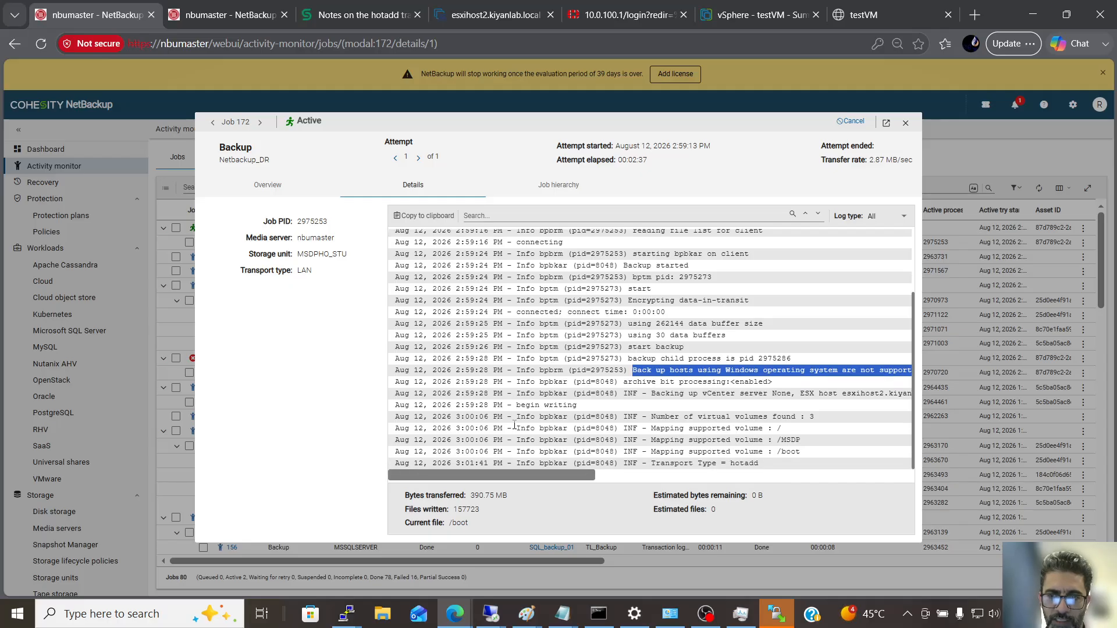
Step: Check the transport type line in job 172's log along with the job's bytes transferred and transfer rate
left_click_drag(758, 466, 580, 468)
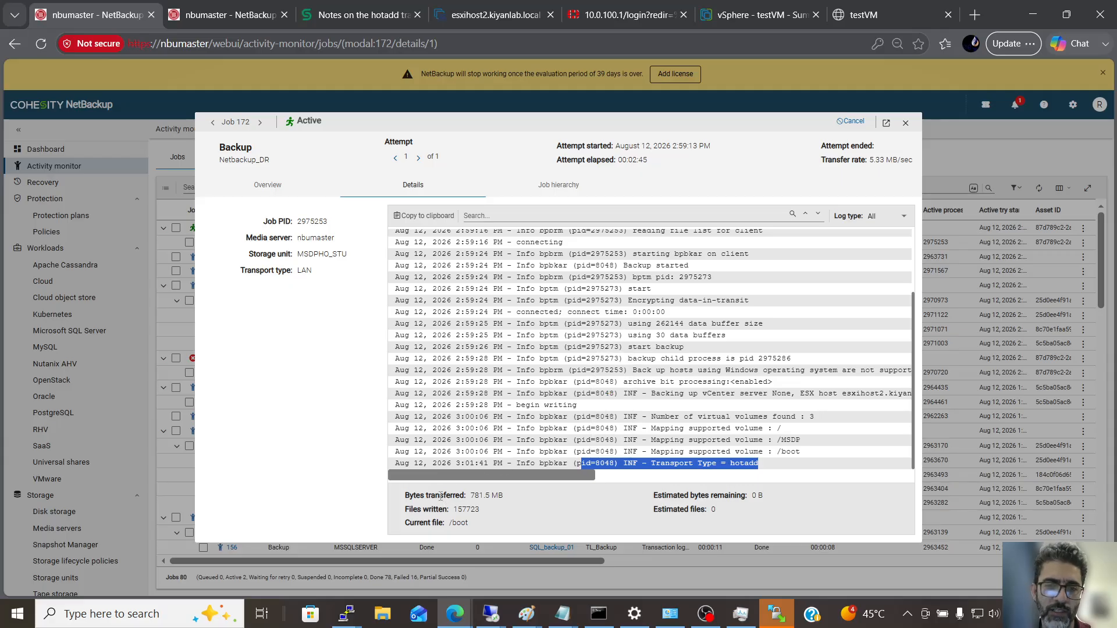
left_click(439, 496)
left_click_drag(414, 495, 486, 495)
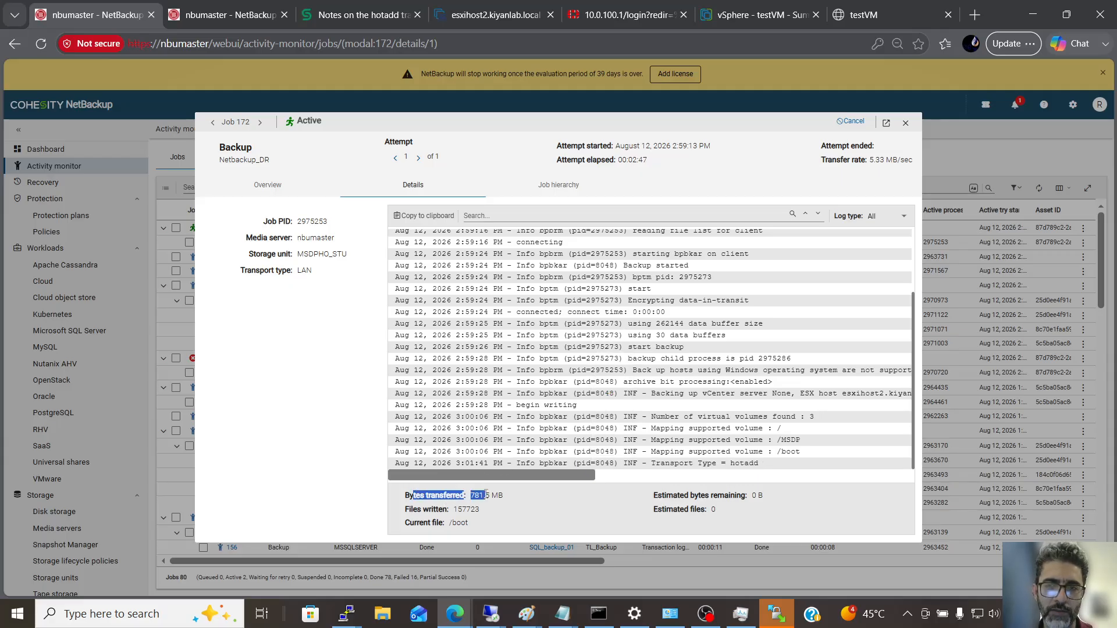
left_click(891, 162)
left_click_drag(899, 160, 842, 162)
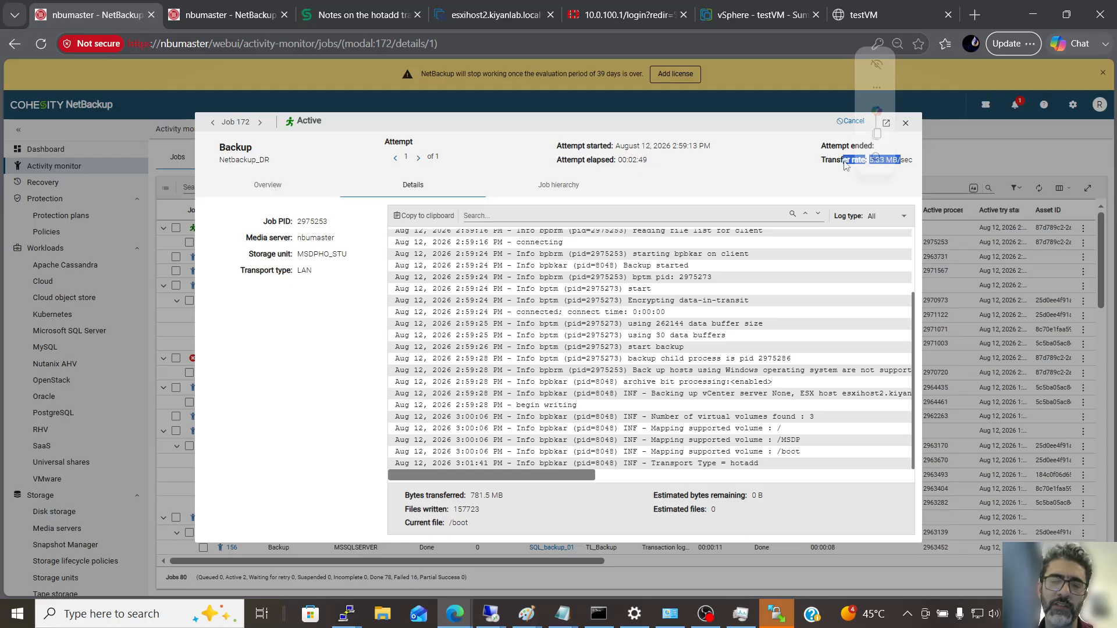
left_click(831, 165)
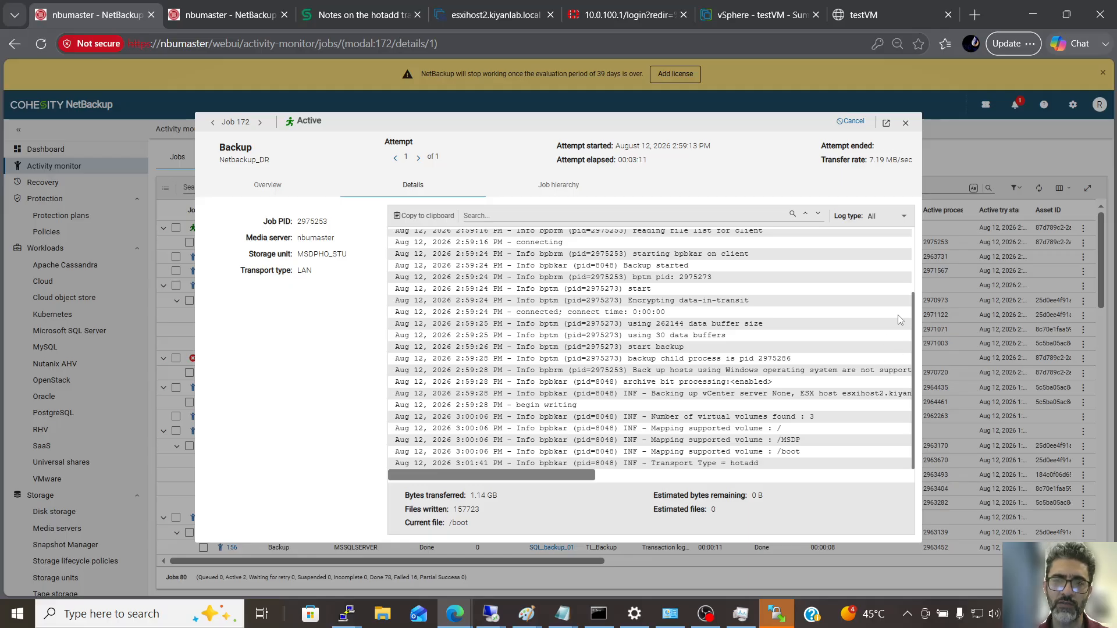
left_click_drag(913, 323, 914, 273)
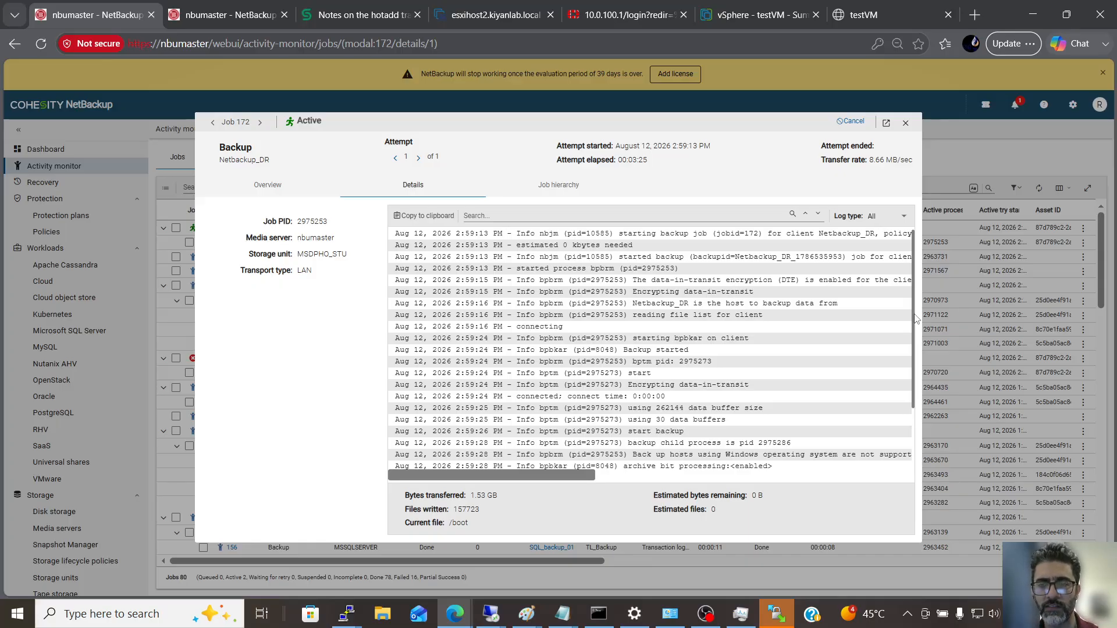
left_click_drag(914, 319, 915, 401)
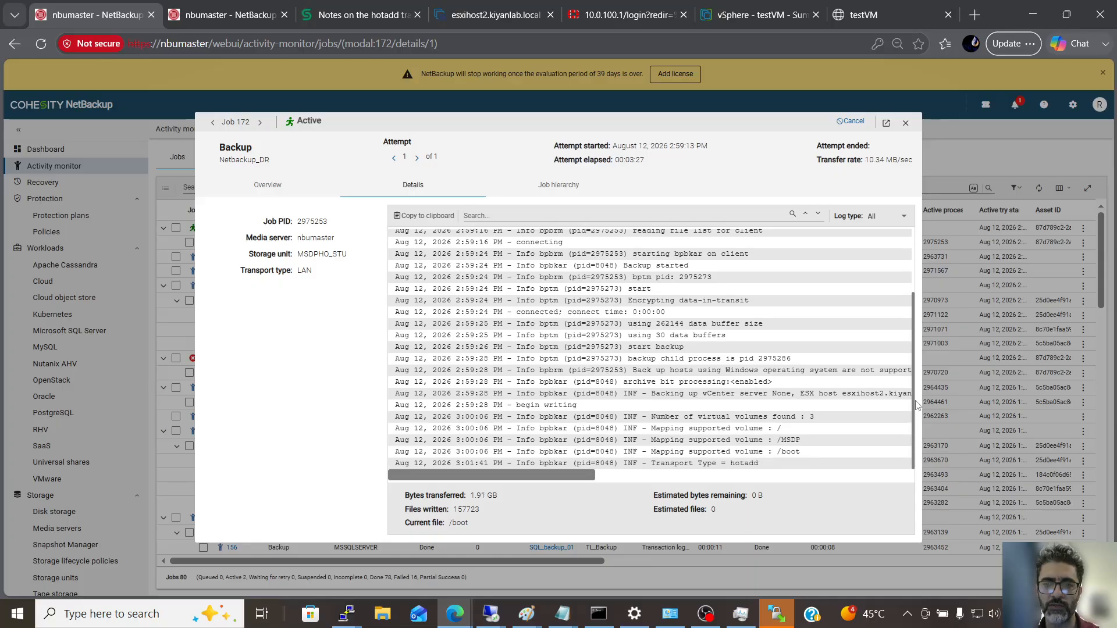